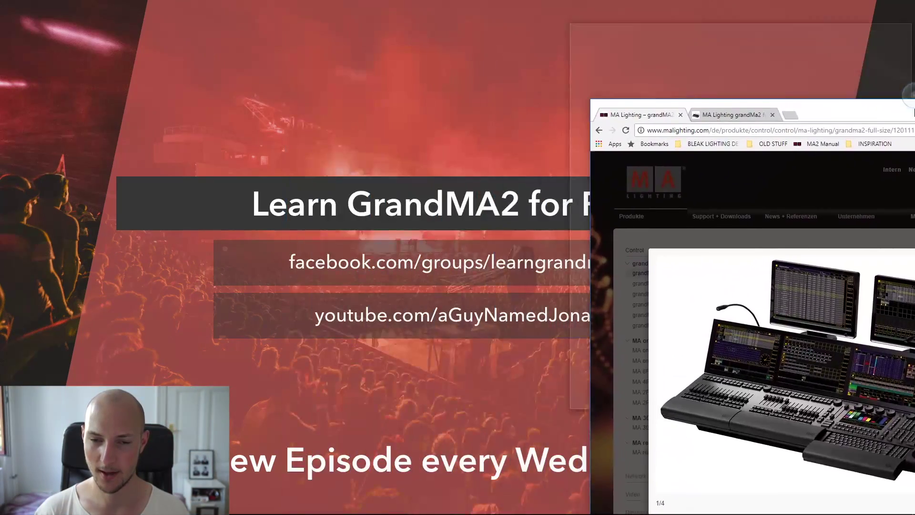
# - Fit the browser with the console photo to half the desktop and place the grandMA2 onPC window beside it
pyautogui.moveTo(913, 113); pyautogui.dragTo(914, 113)
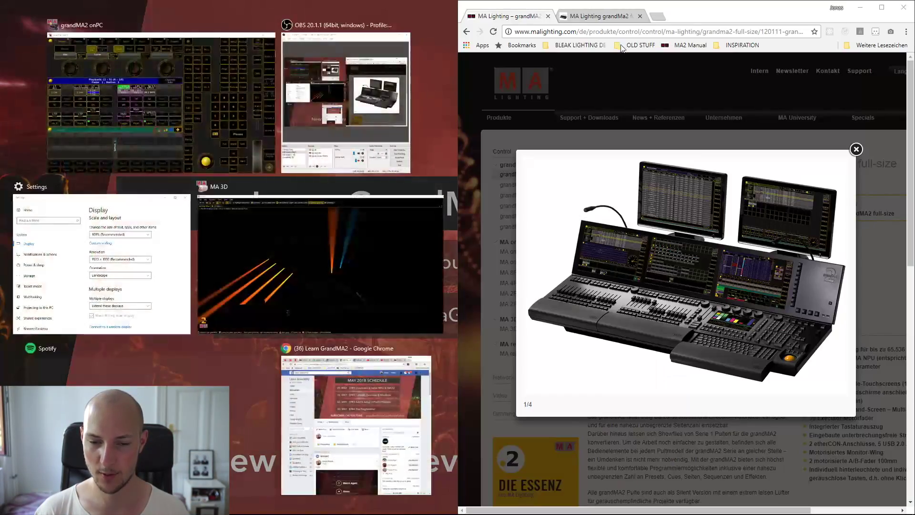
pyautogui.click(679, 73)
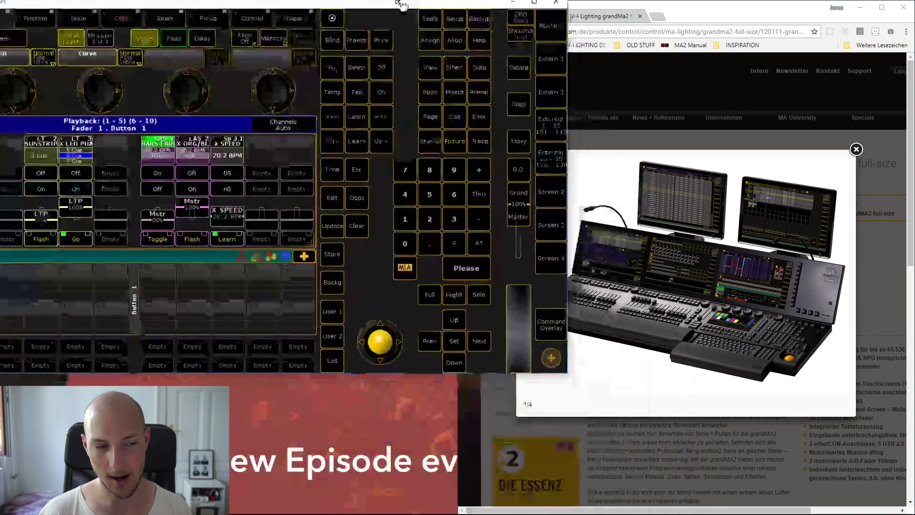
pyautogui.moveTo(373, 4); pyautogui.dragTo(452, 89)
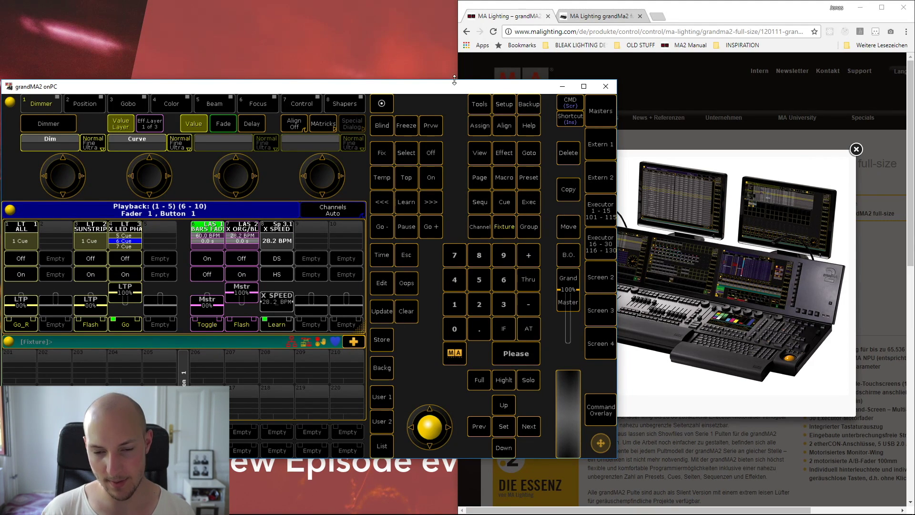
pyautogui.moveTo(470, 90); pyautogui.dragTo(386, 89)
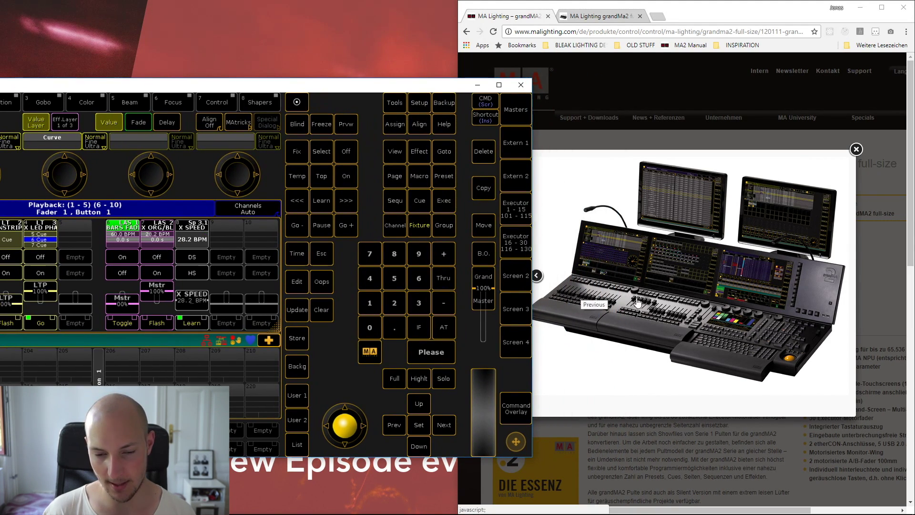
pyautogui.moveTo(417, 93); pyautogui.dragTo(507, 77)
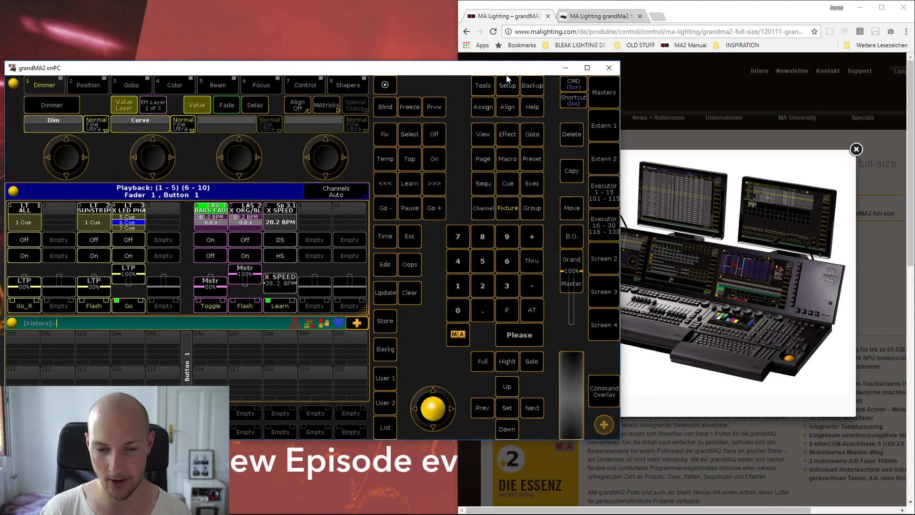
# - Examine the executor views 1–15 and 16–30 alternately, and return to the main command view
pyautogui.click(604, 190)
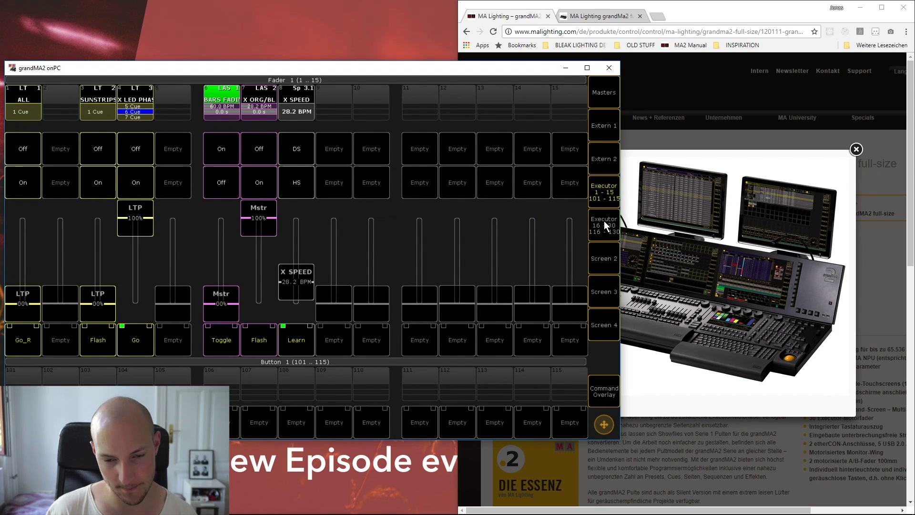
pyautogui.click(604, 221)
pyautogui.click(602, 188)
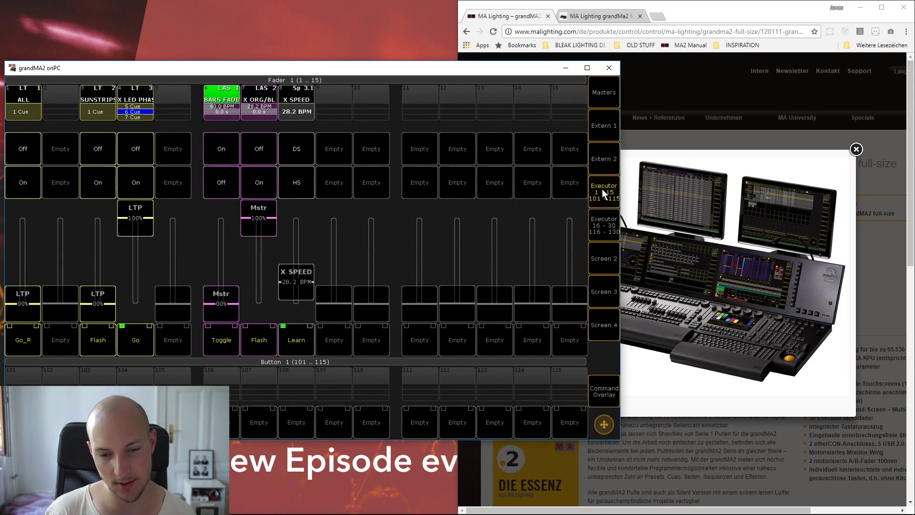
pyautogui.click(609, 224)
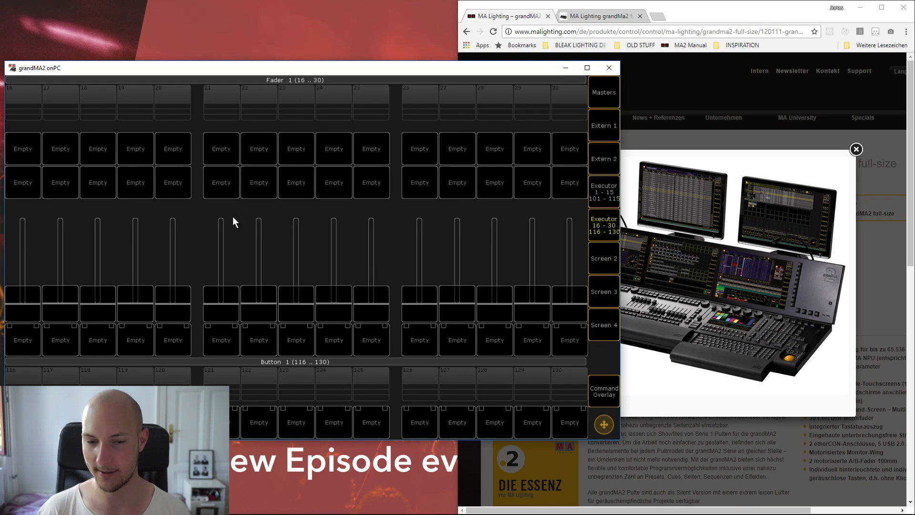
pyautogui.click(604, 188)
pyautogui.click(604, 224)
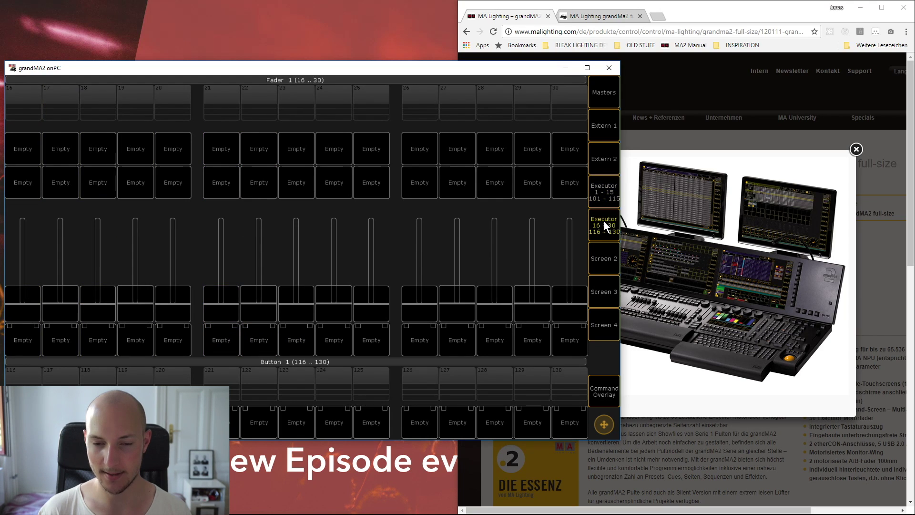
pyautogui.click(600, 182)
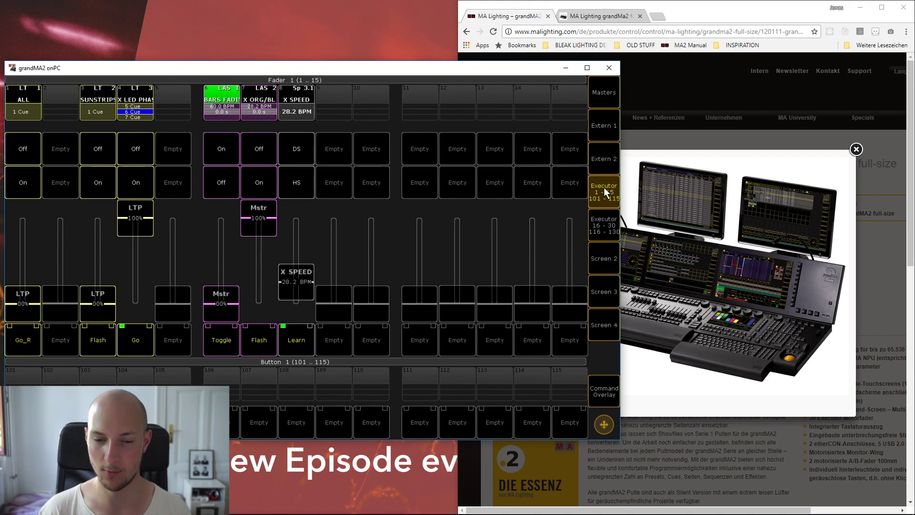
pyautogui.click(604, 189)
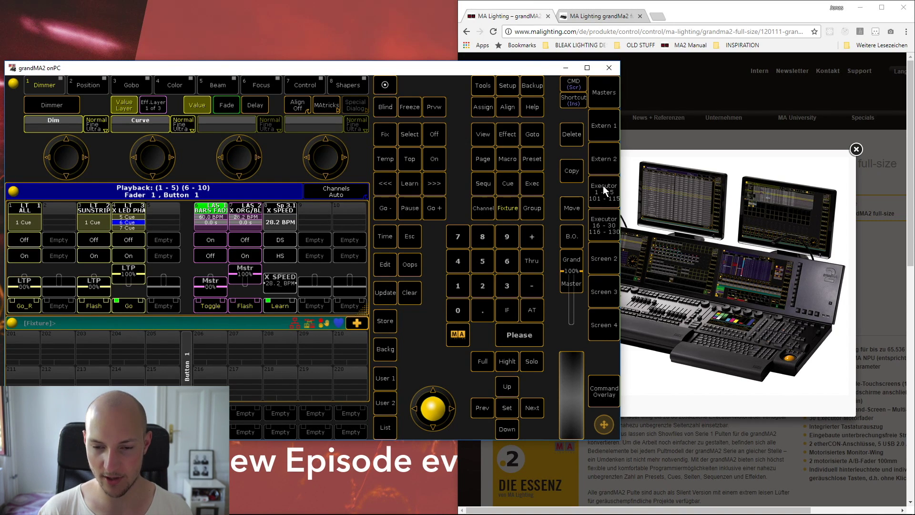
# - Nudge the grandMA2 onPC window upward and compare its layout with the full-size console photo in the browser
pyautogui.moveTo(524, 72); pyautogui.dragTo(522, 58)
pyautogui.click(768, 273)
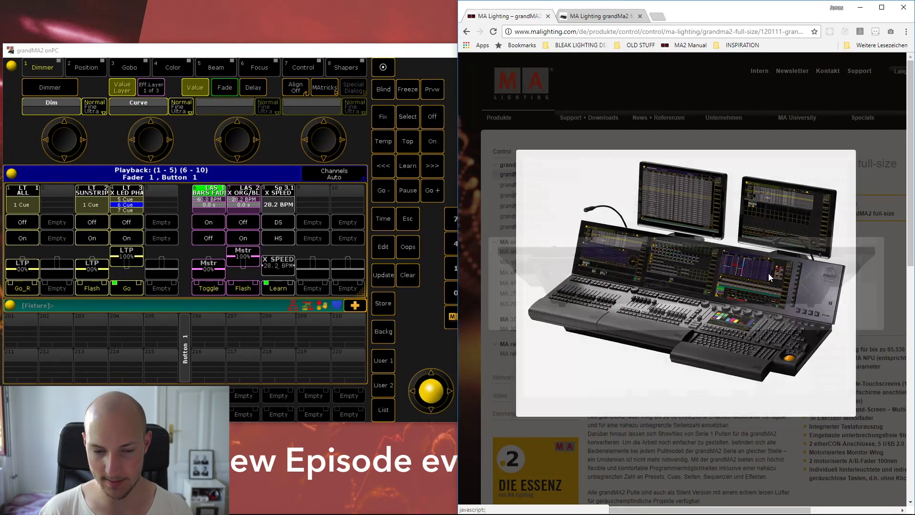
pyautogui.click(508, 282)
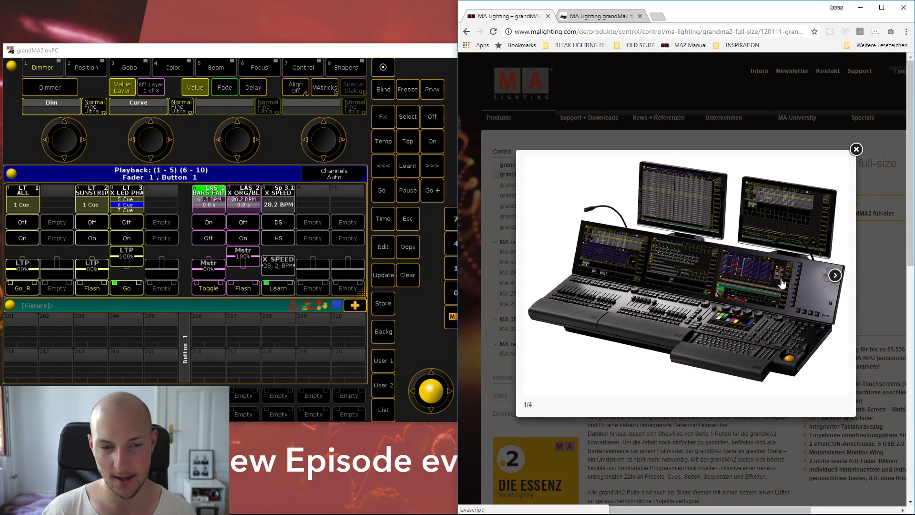
pyautogui.click(426, 54)
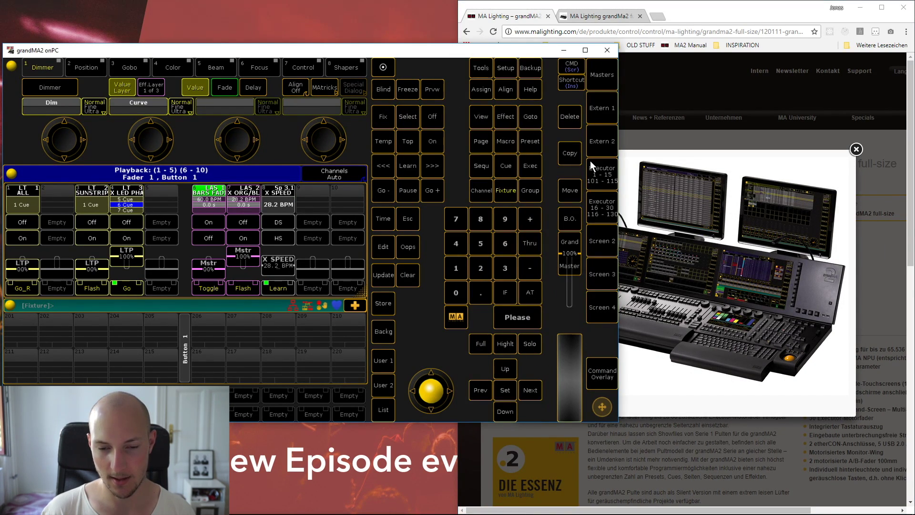
# - Open Screen 2, move it beside the console photo for comparison, and return to the main grandMA2 onPC window
pyautogui.click(599, 242)
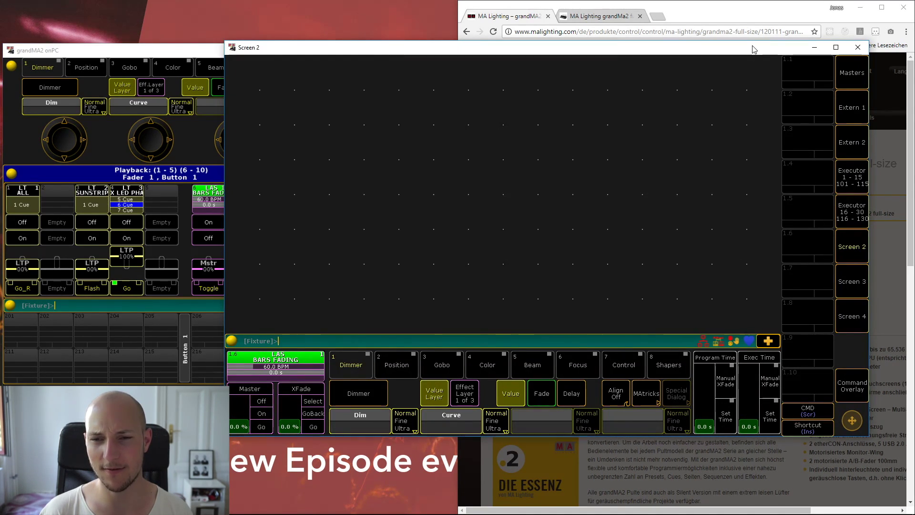
pyautogui.moveTo(752, 49); pyautogui.dragTo(539, 72)
pyautogui.click(797, 257)
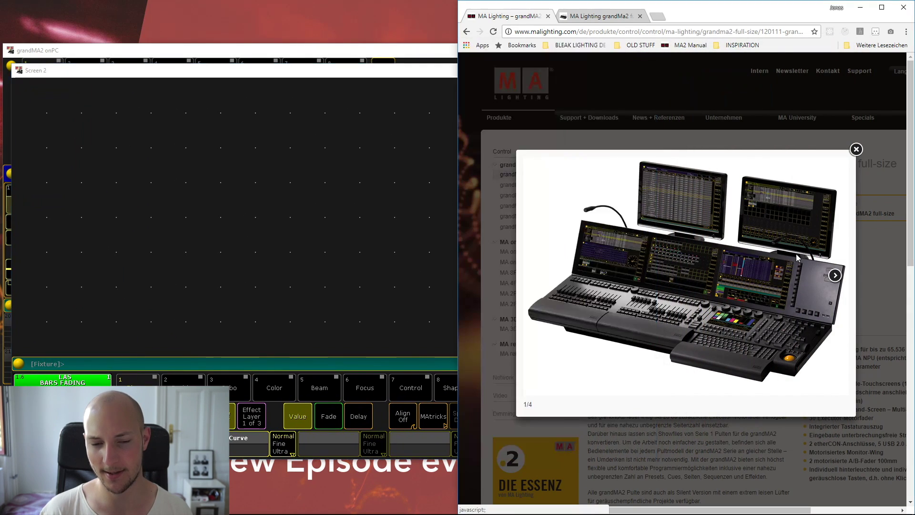
pyautogui.click(795, 261)
pyautogui.click(507, 279)
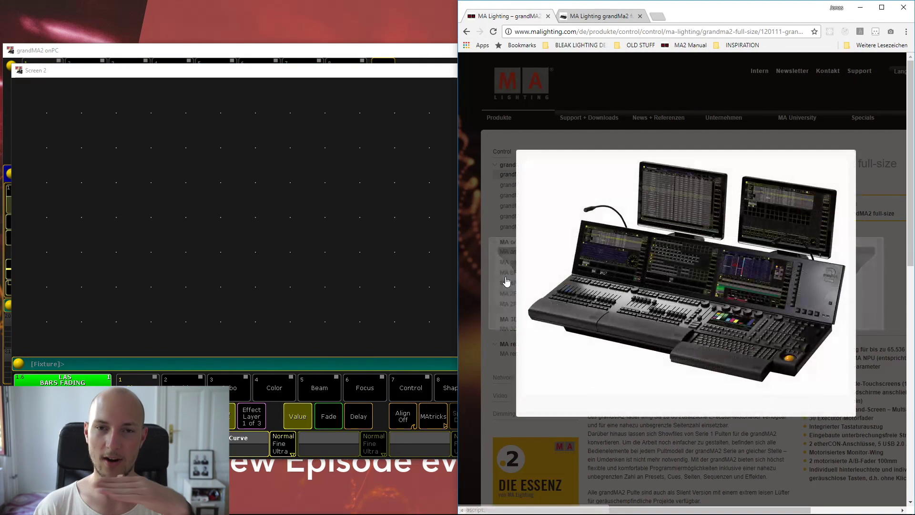
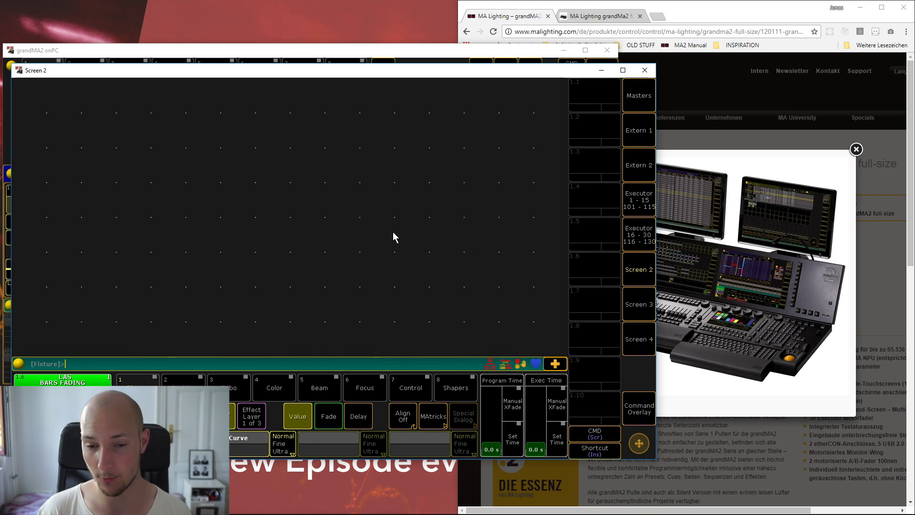
pyautogui.click(611, 264)
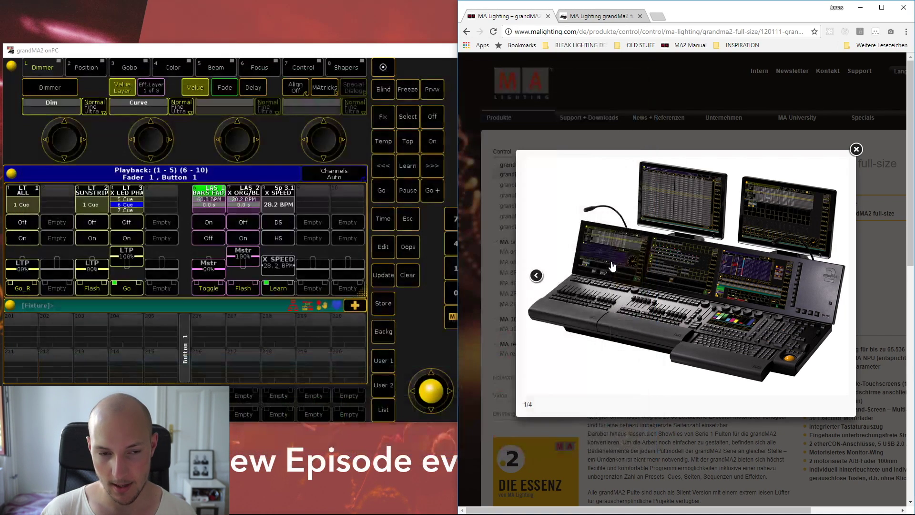
pyautogui.click(422, 232)
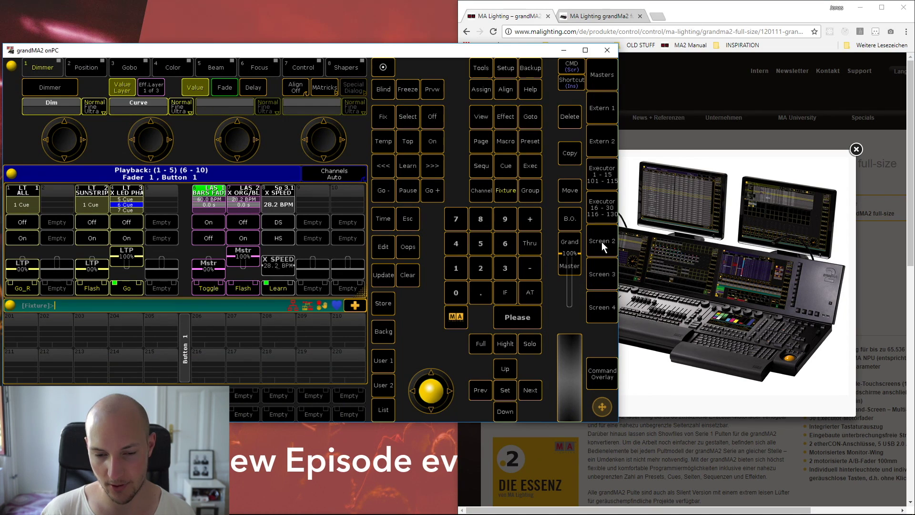
# - Open Screen 3, move it beside the console photo, inspect its executors 1–15 and 16–30, and close it
pyautogui.click(605, 271)
pyautogui.moveTo(681, 23); pyautogui.dragTo(560, 31)
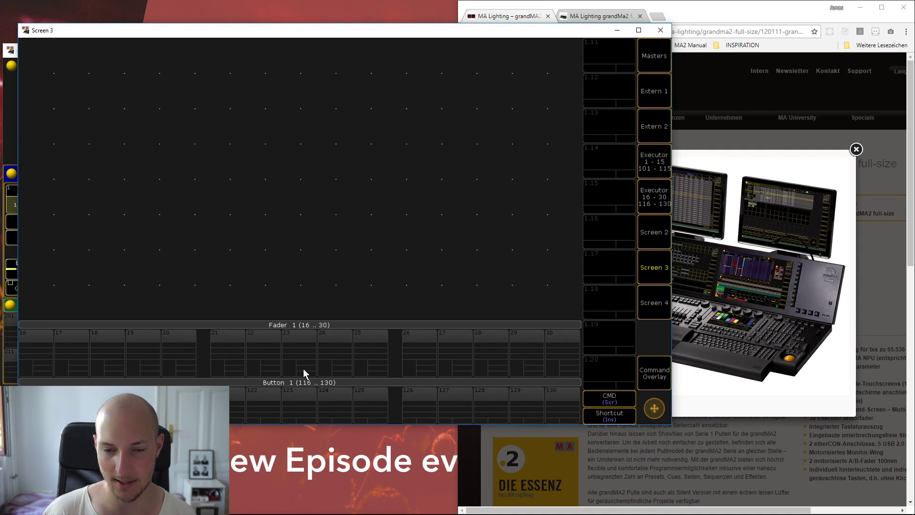
pyautogui.click(653, 164)
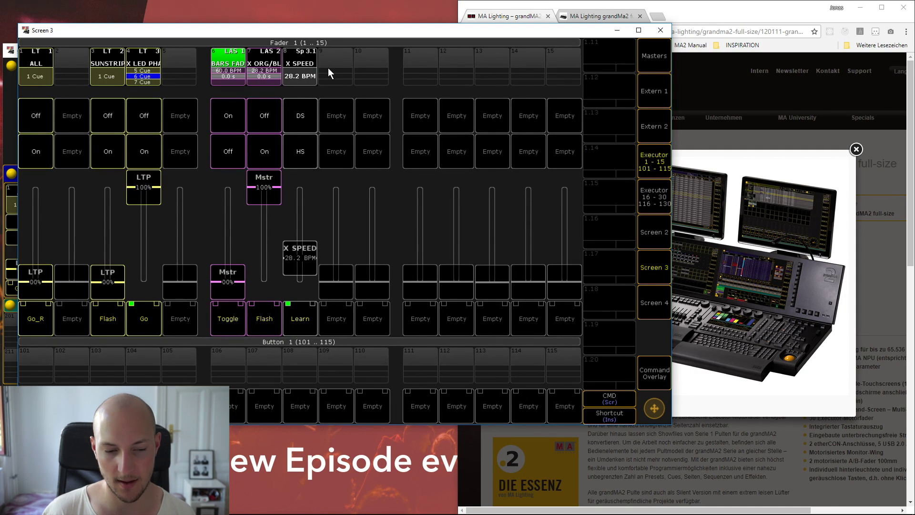
pyautogui.click(648, 205)
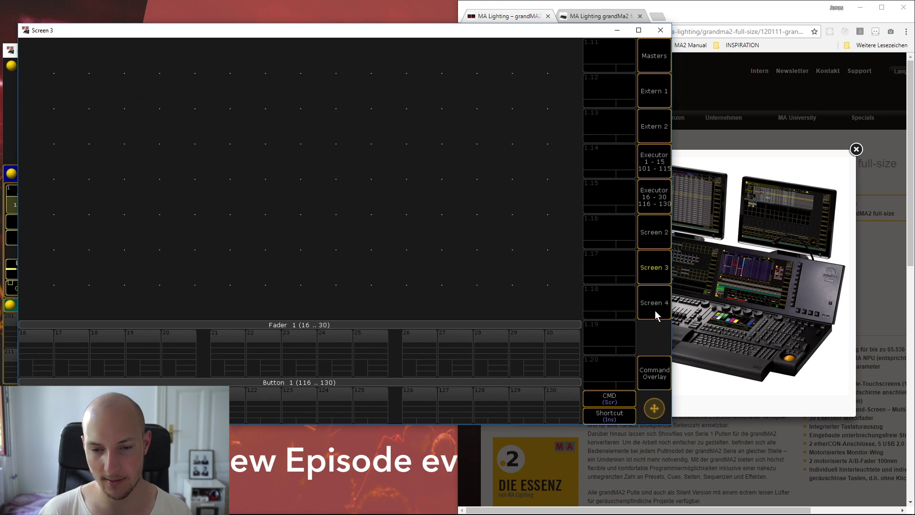
pyautogui.moveTo(583, 32); pyautogui.dragTo(404, 36)
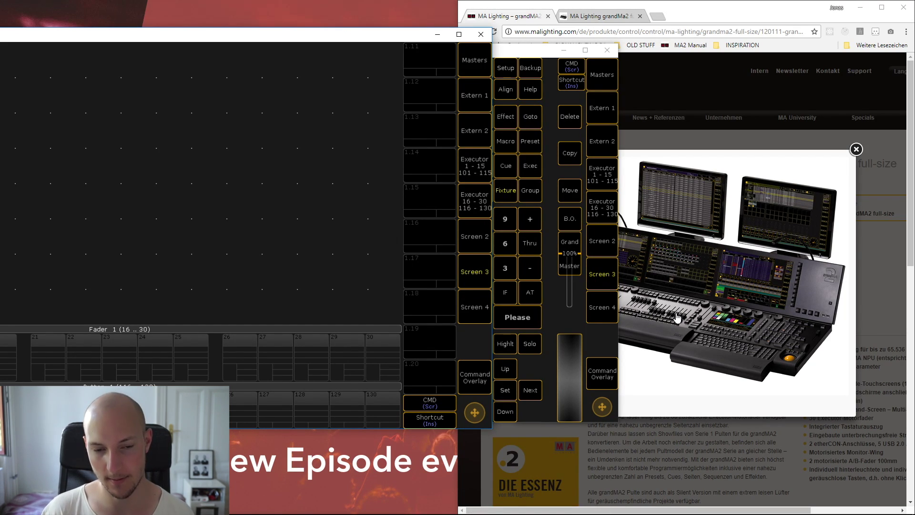
pyautogui.click(478, 276)
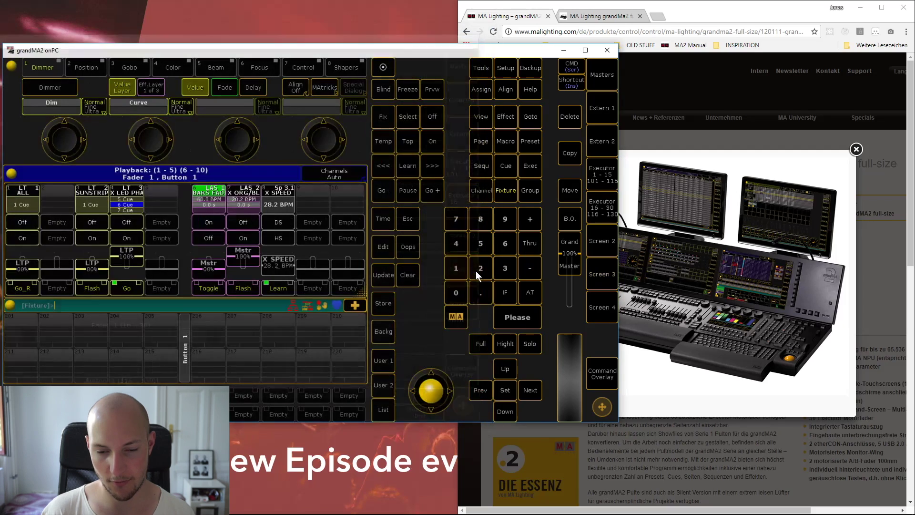
# - View Screen 4, Extern 1, Extern 2 and Screen 2 one after another, closing each before opening the next
pyautogui.click(602, 307)
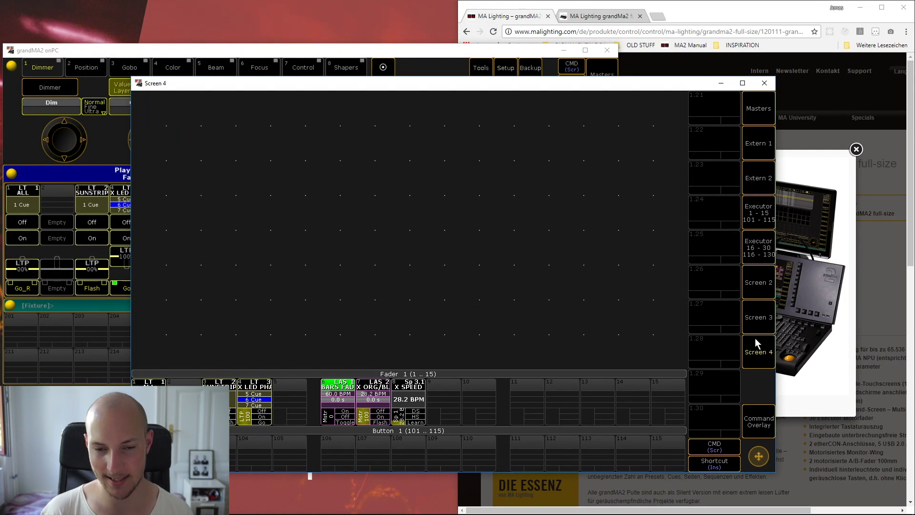
pyautogui.click(762, 352)
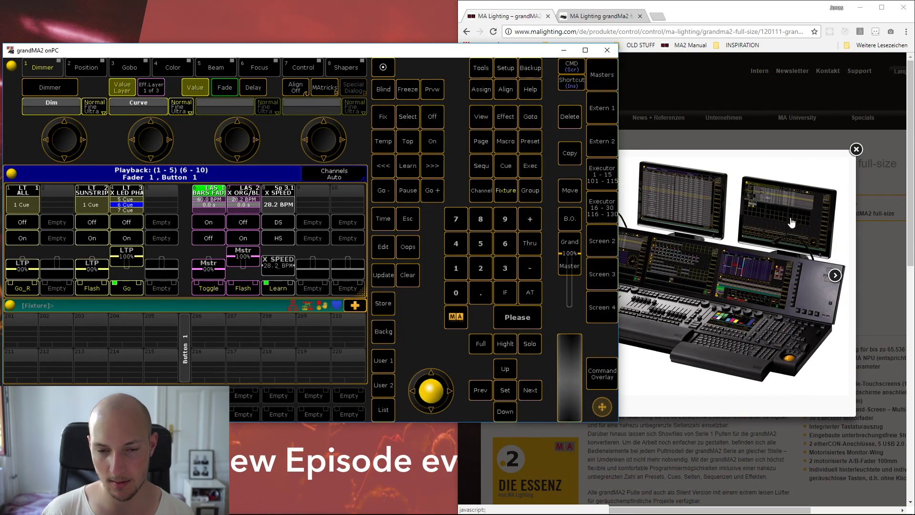
pyautogui.click(599, 104)
pyautogui.click(879, 66)
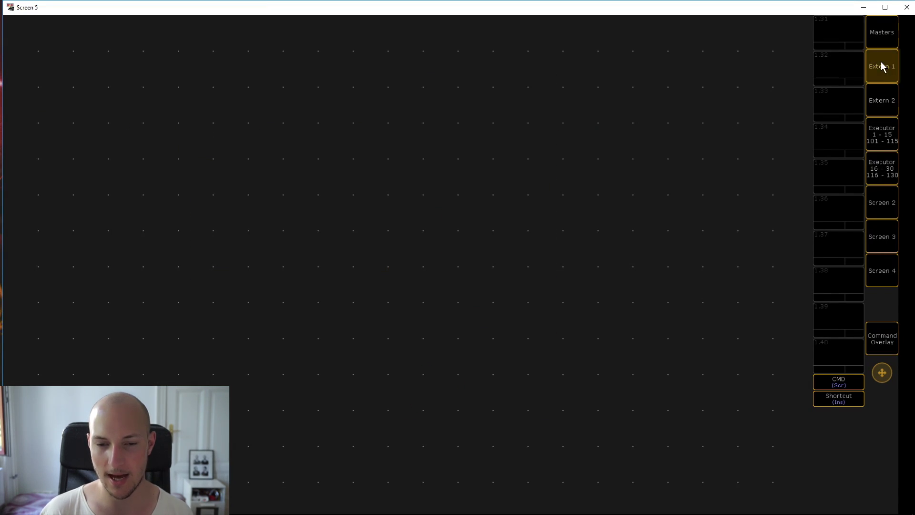
pyautogui.click(601, 142)
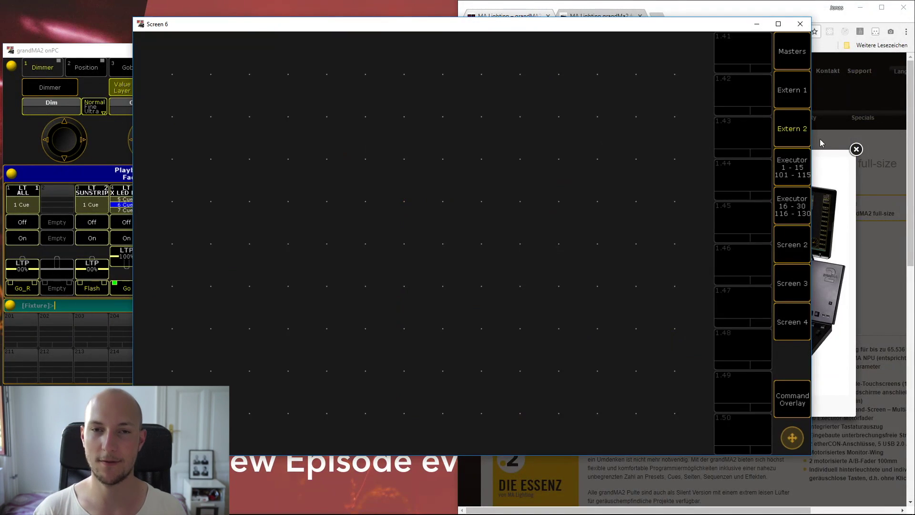
pyautogui.click(795, 130)
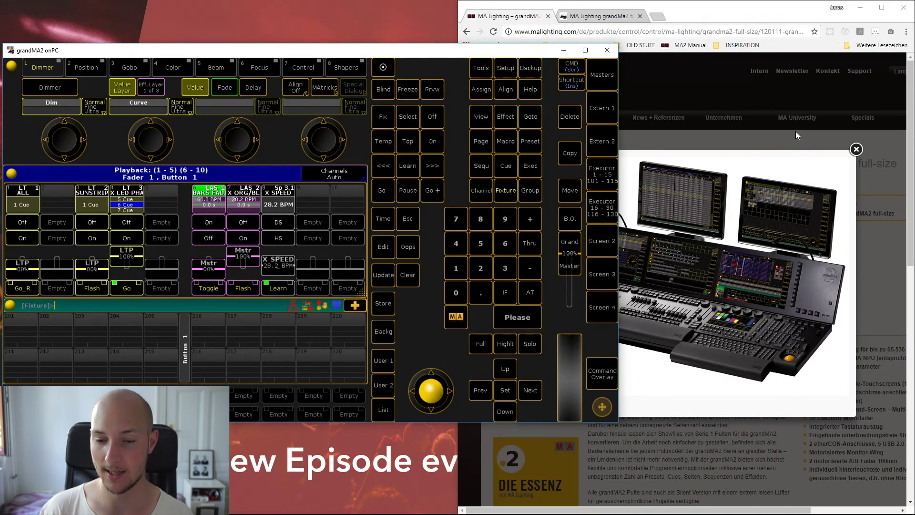
pyautogui.click(607, 248)
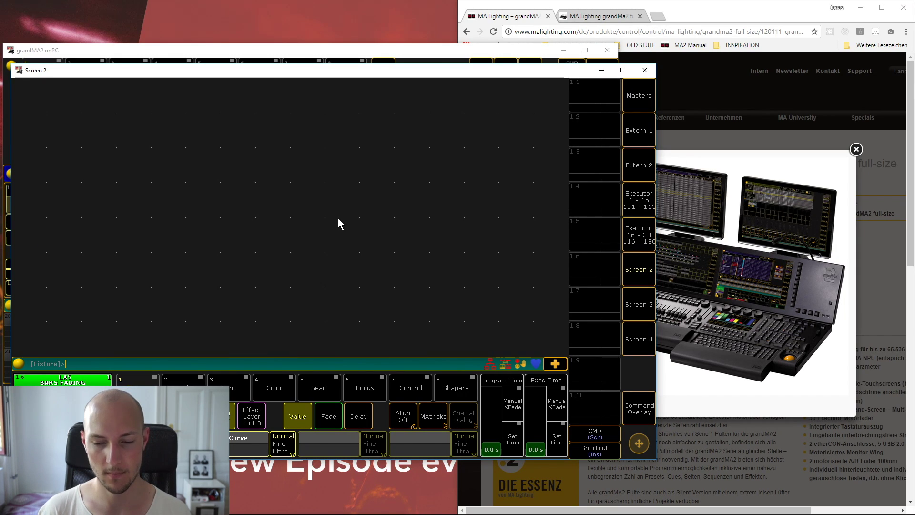
pyautogui.click(646, 269)
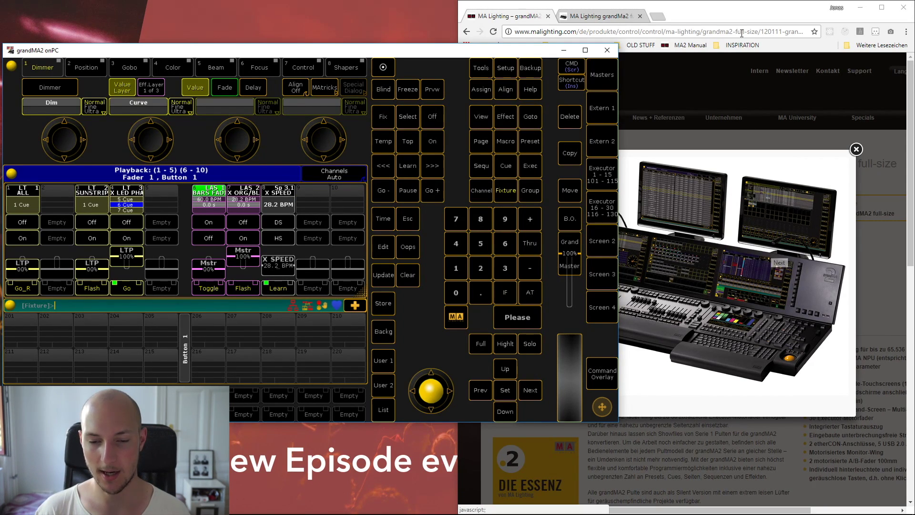
# - Minimize the browser, centre the grandMA2 onPC window on the desktop, and open Screen 2
pyautogui.click(698, 10)
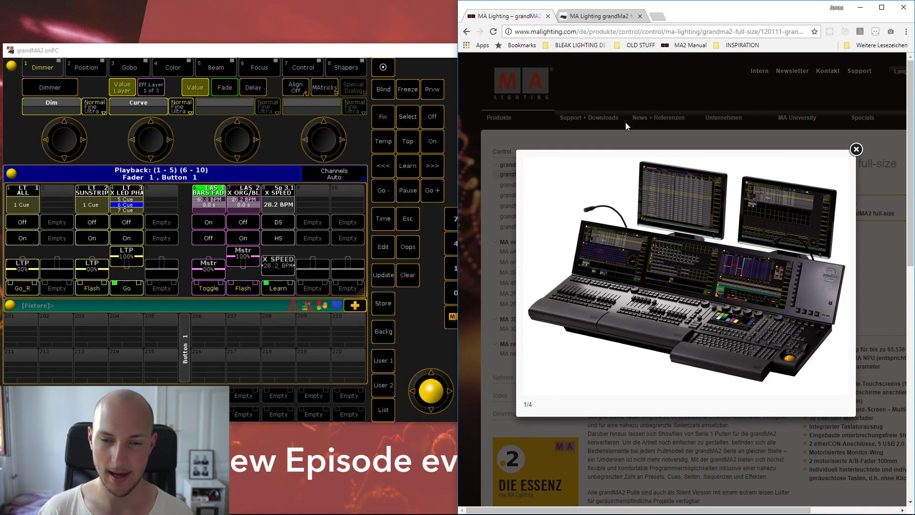
pyautogui.click(861, 10)
pyautogui.moveTo(455, 50); pyautogui.dragTo(602, 45)
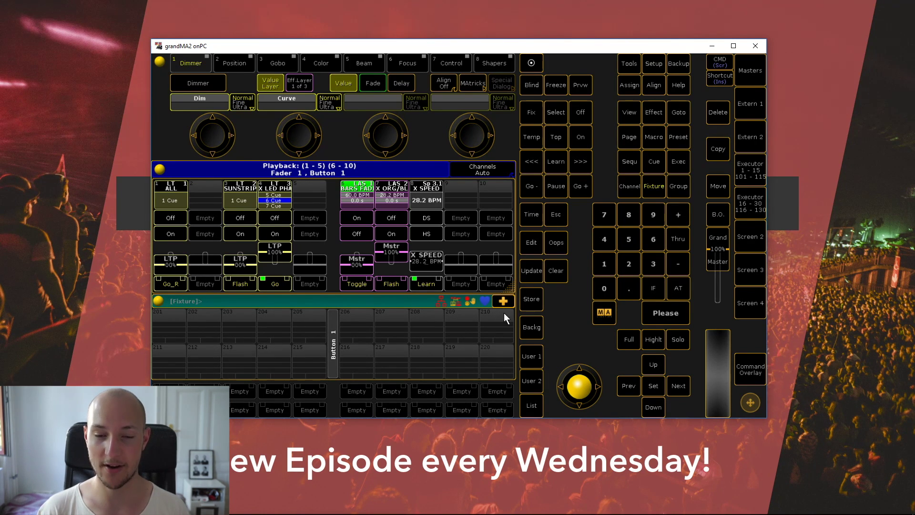
pyautogui.click(744, 240)
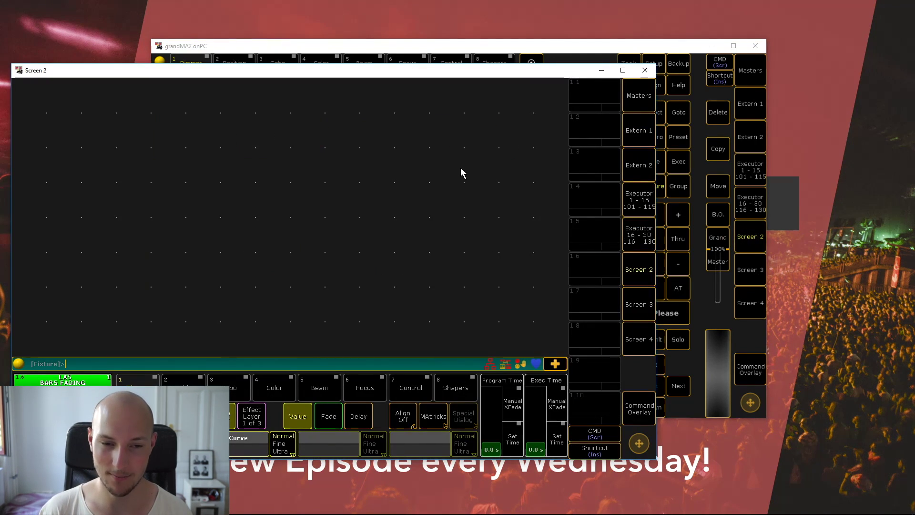
# - Centre the Screen 2 window on the desktop and try opening and closing its Create Basic Window dialog
pyautogui.moveTo(445, 74); pyautogui.dragTo(574, 34)
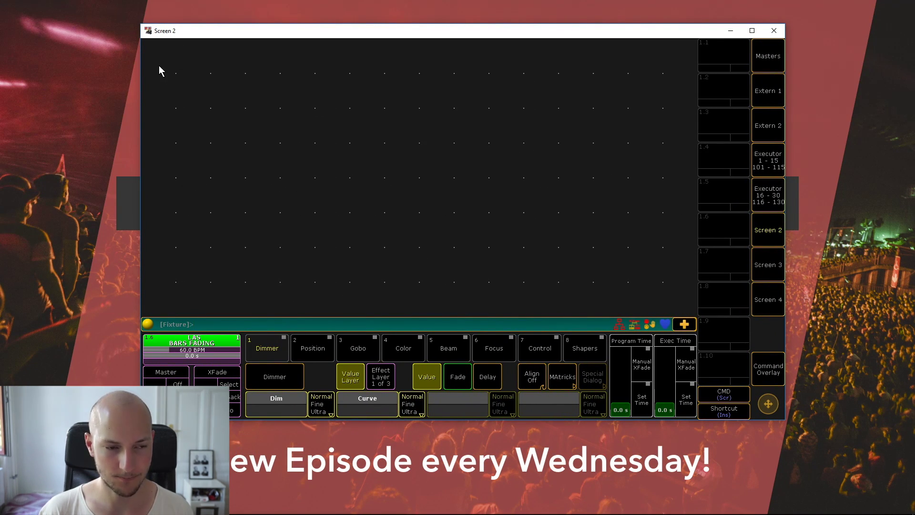
pyautogui.moveTo(239, 36); pyautogui.dragTo(289, 55)
pyautogui.click(227, 87)
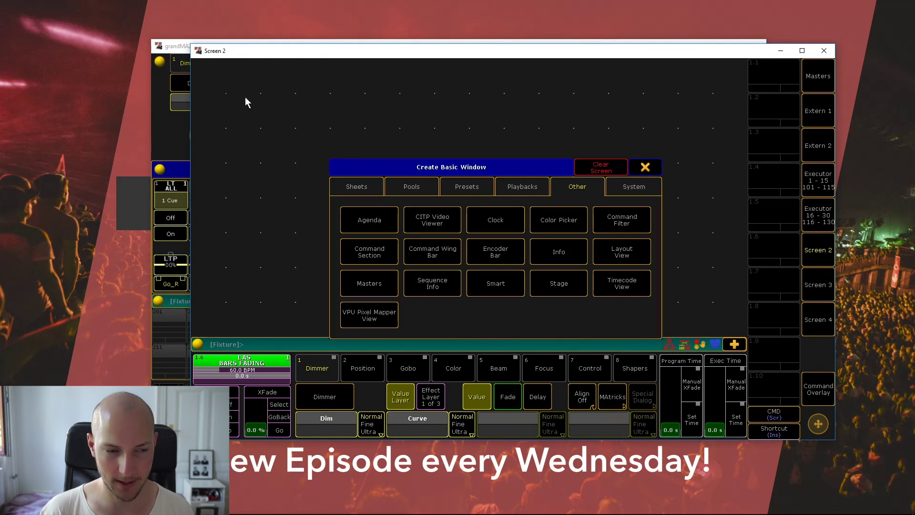
pyautogui.click(644, 167)
pyautogui.click(513, 244)
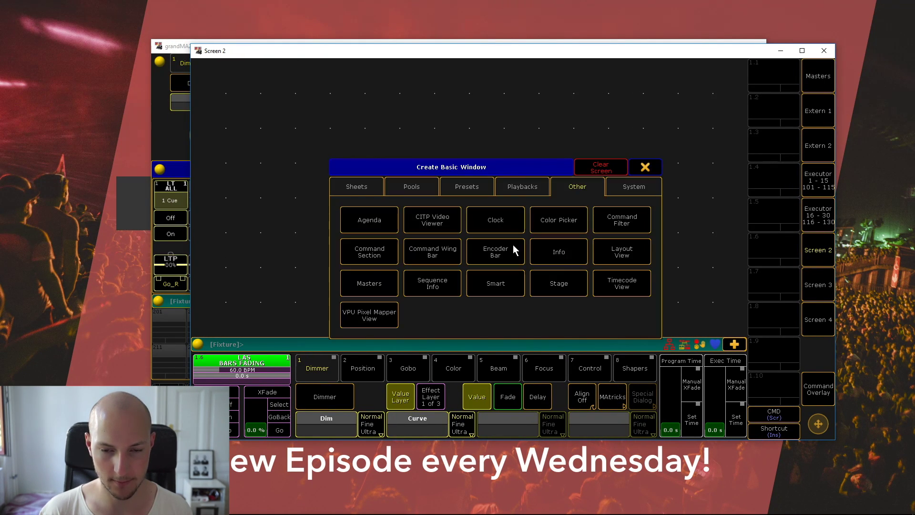
pyautogui.click(646, 167)
# - Create a DMX sheet on the empty Screen 2 and delete it again through its window options
pyautogui.click(202, 76)
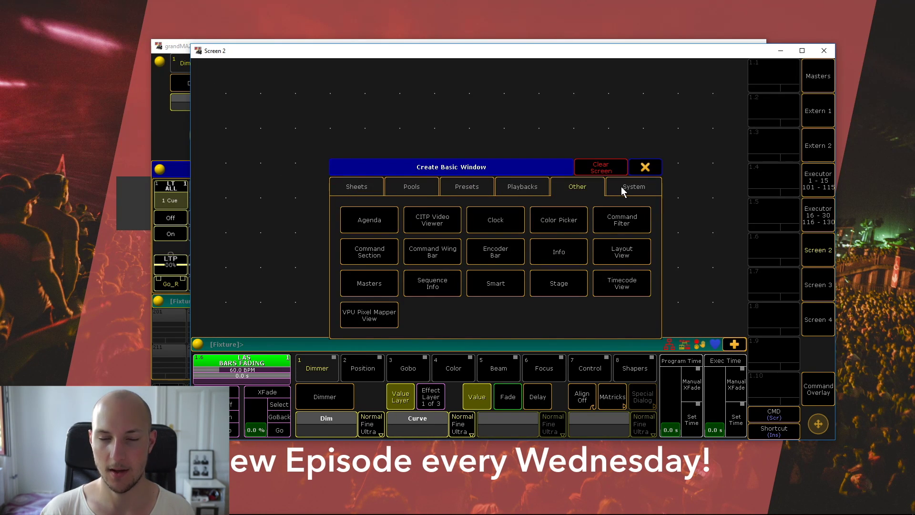
pyautogui.click(355, 187)
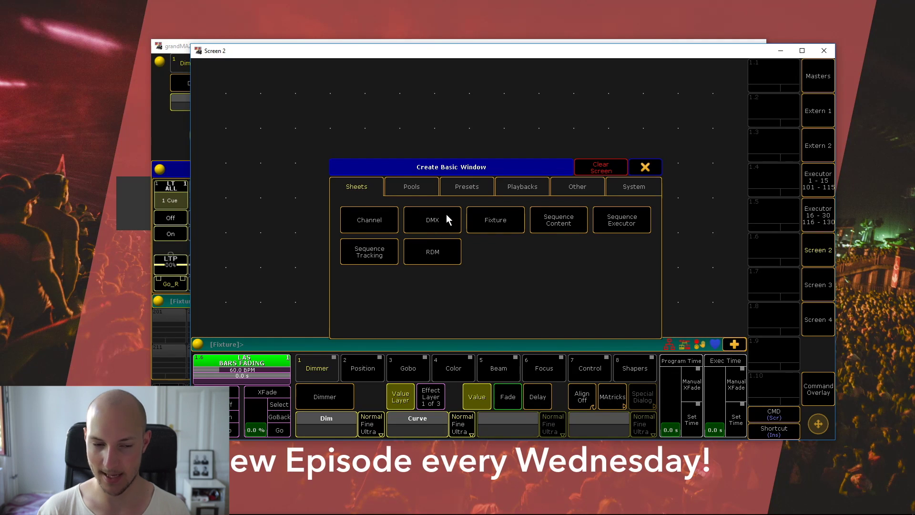
pyautogui.click(430, 229)
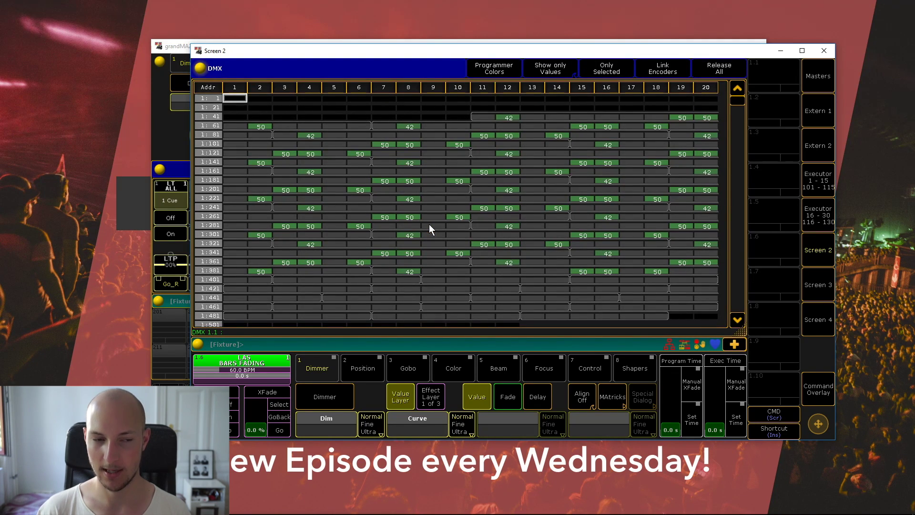
pyautogui.click(201, 69)
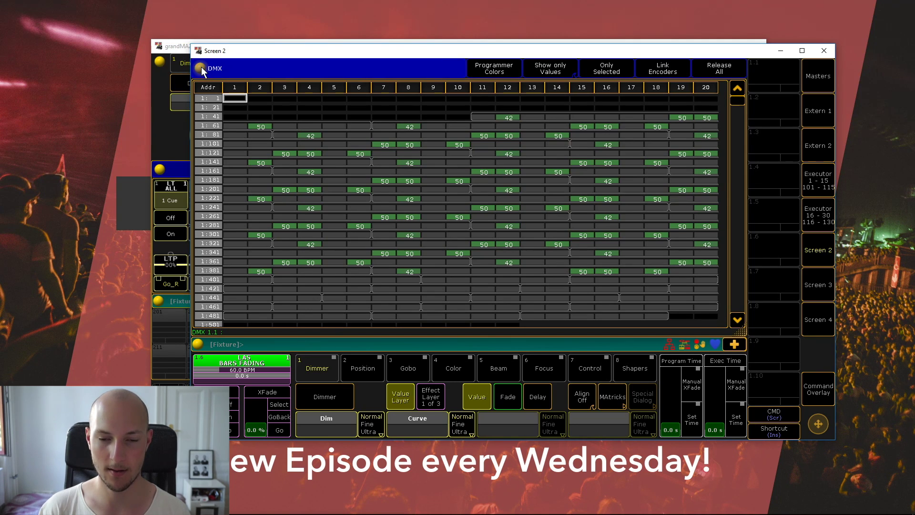
pyautogui.click(608, 144)
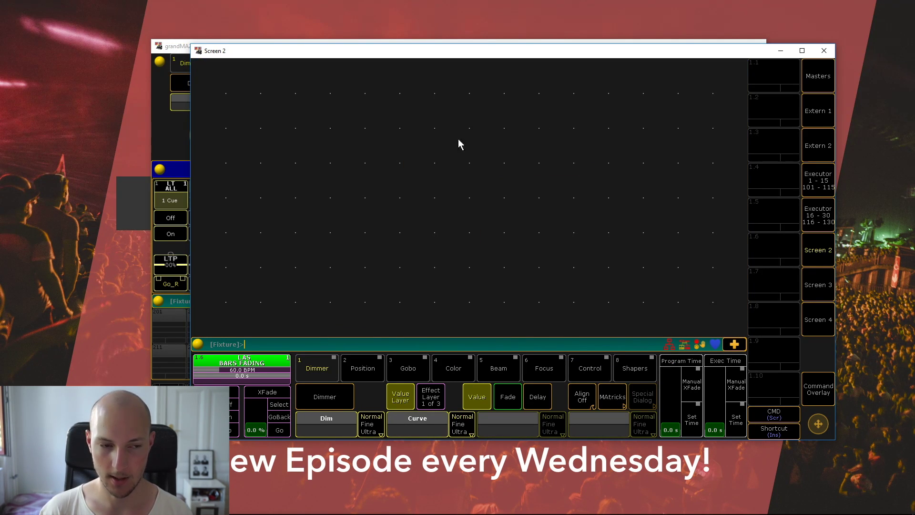
# - Create a Fixture sheet on Screen 2 and look through its list of fixtures
pyautogui.click(209, 81)
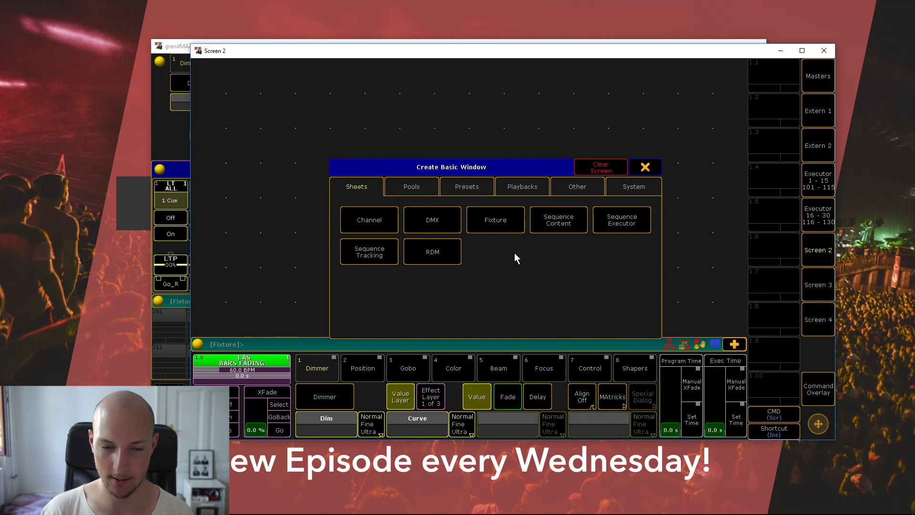
pyautogui.click(513, 229)
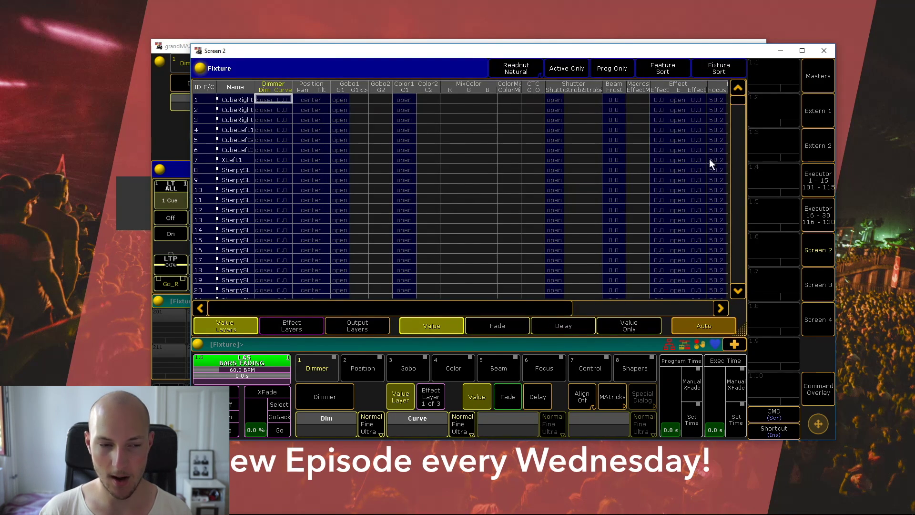
pyautogui.scroll(-15, 742, 99)
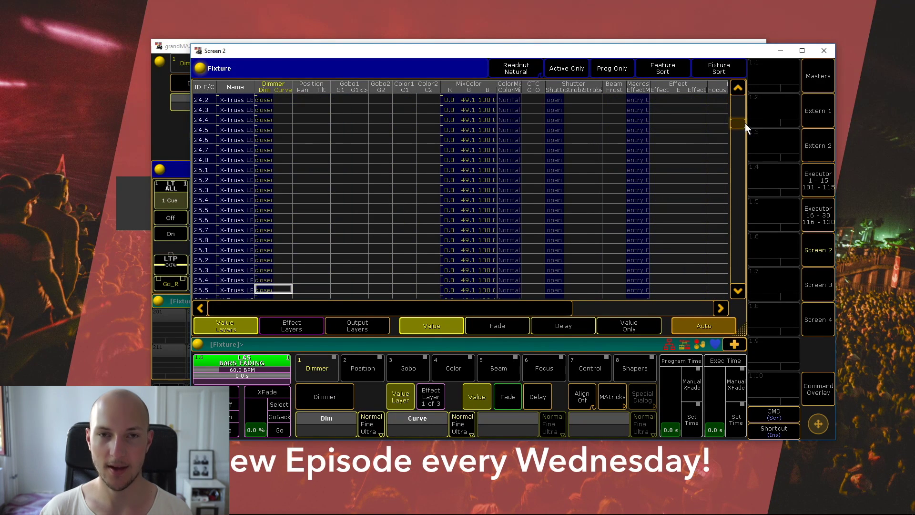
pyautogui.moveTo(749, 138)
pyautogui.mouseDown()
pyautogui.moveTo(756, 279)
pyautogui.moveTo(747, 128)
pyautogui.mouseUp()
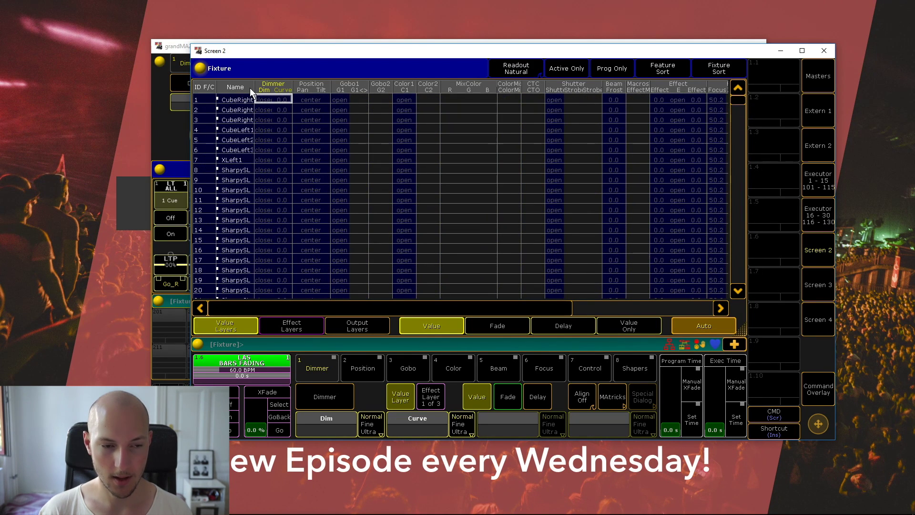
# - Widen the Fixture sheet's Name column and resize the sheet to the full width and upper half of the Screen 2 grid
pyautogui.moveTo(253, 87); pyautogui.dragTo(302, 86)
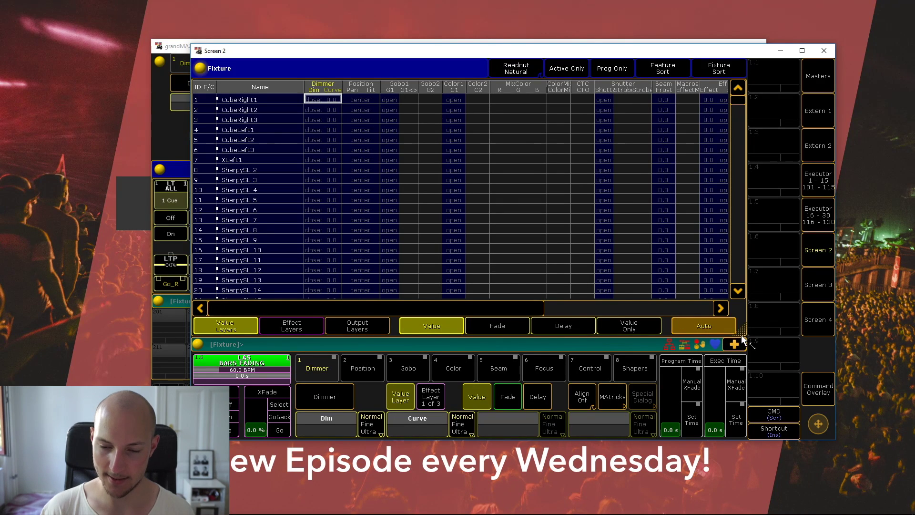
pyautogui.moveTo(736, 329); pyautogui.dragTo(470, 267)
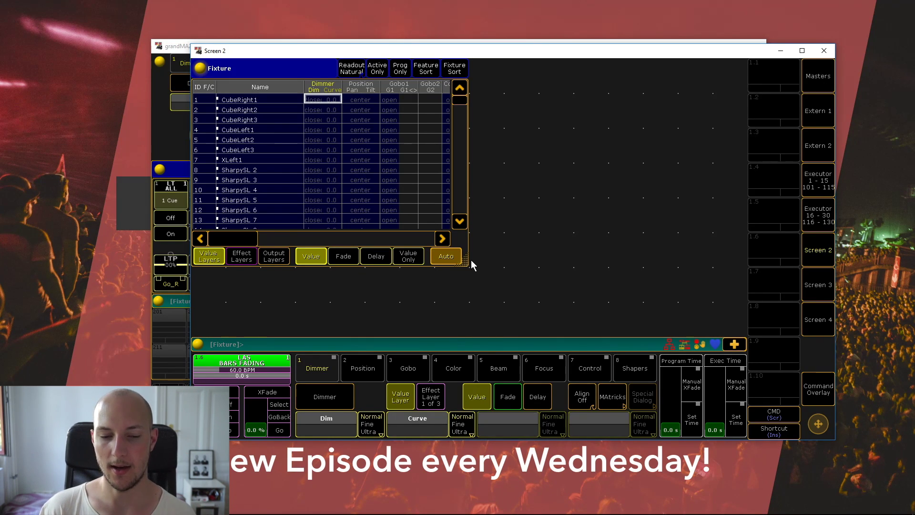
pyautogui.moveTo(466, 262); pyautogui.dragTo(739, 193)
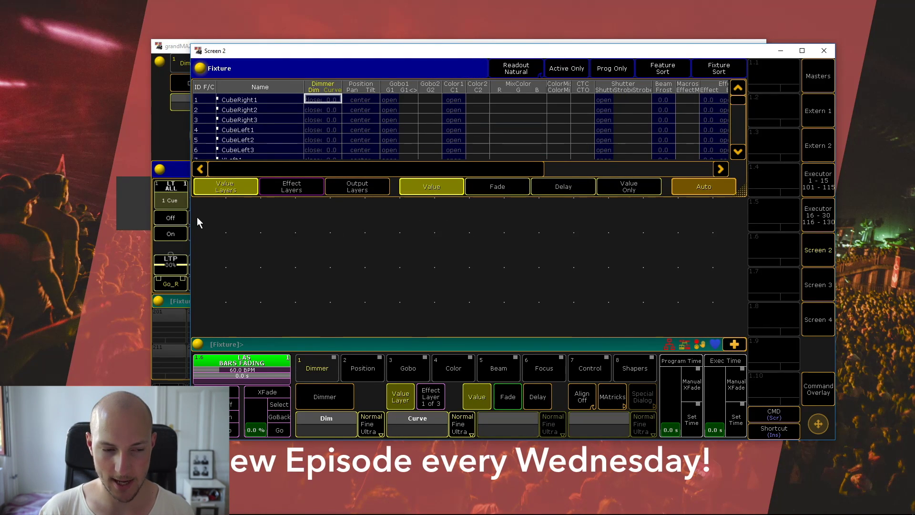
# - Create an Effects pool in the empty area below the Fixture sheet
pyautogui.click(211, 209)
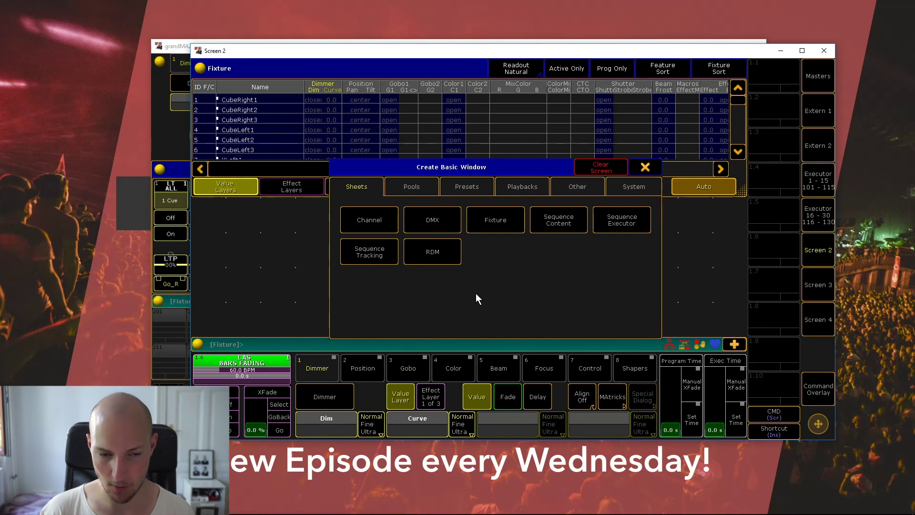
pyautogui.click(431, 187)
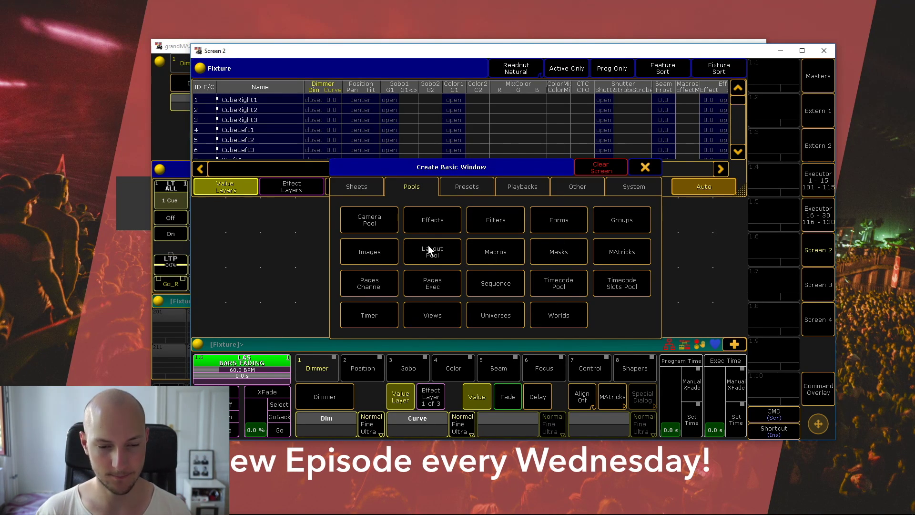
pyautogui.click(434, 222)
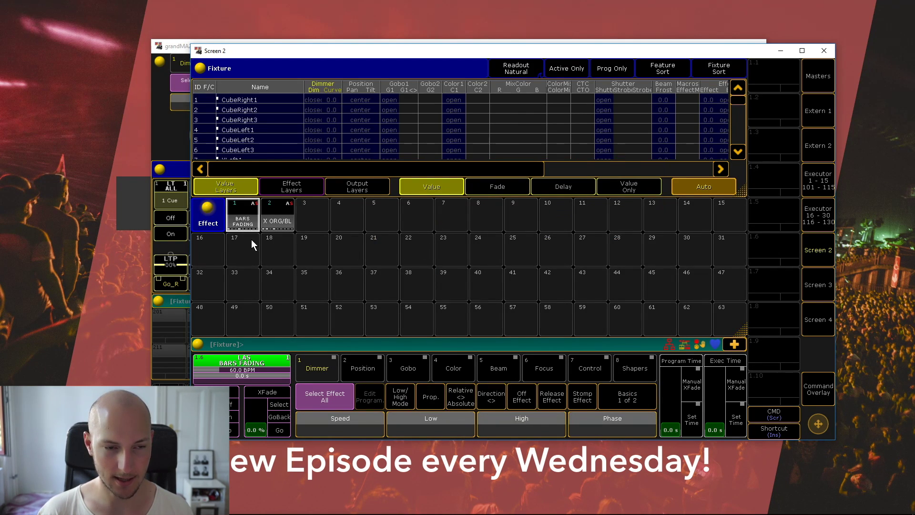
# - Set Screen 2 aside, check the Executor 1–15 view in the main grandMA2 onPC window, and bring Screen 2 back to the centre
pyautogui.moveTo(312, 51); pyautogui.dragTo(580, 46)
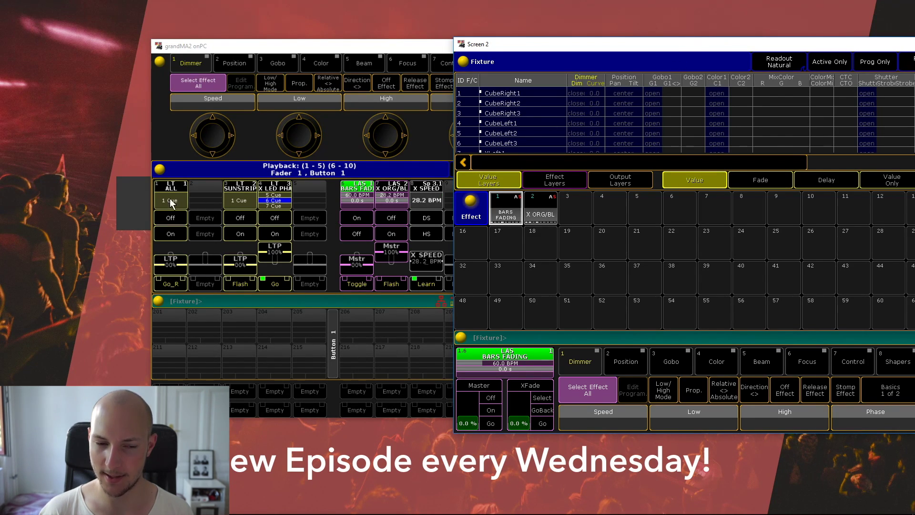
pyautogui.click(430, 140)
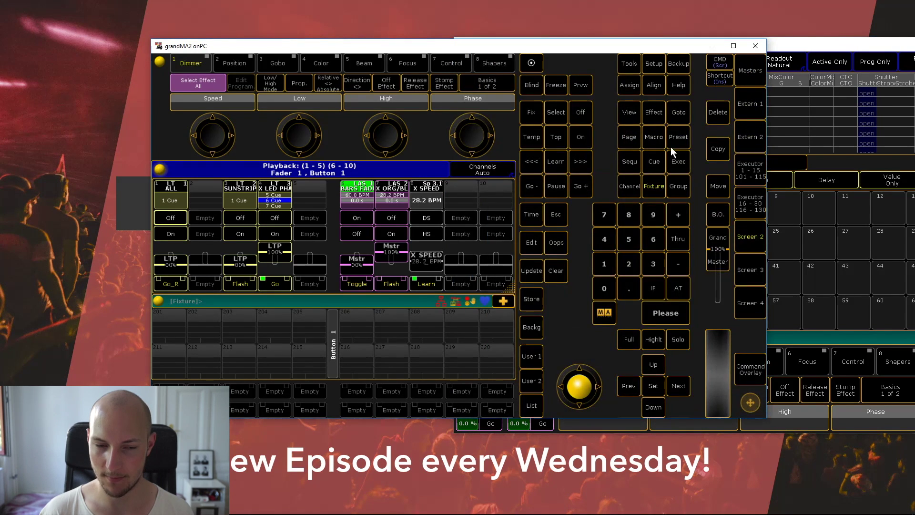
pyautogui.click(751, 170)
pyautogui.click(750, 170)
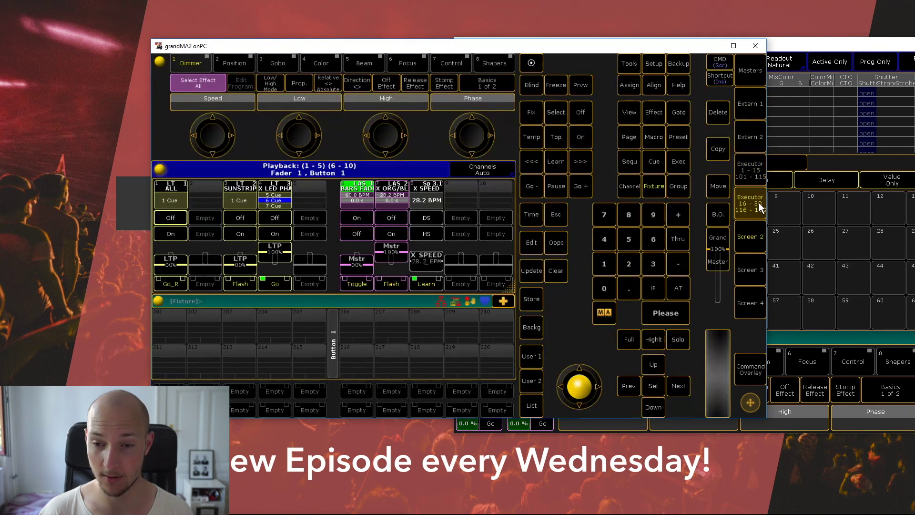
pyautogui.moveTo(793, 51); pyautogui.dragTo(446, 52)
# - Look at the Effect pool's options and shrink the pool to three columns by four rows
pyautogui.click(145, 196)
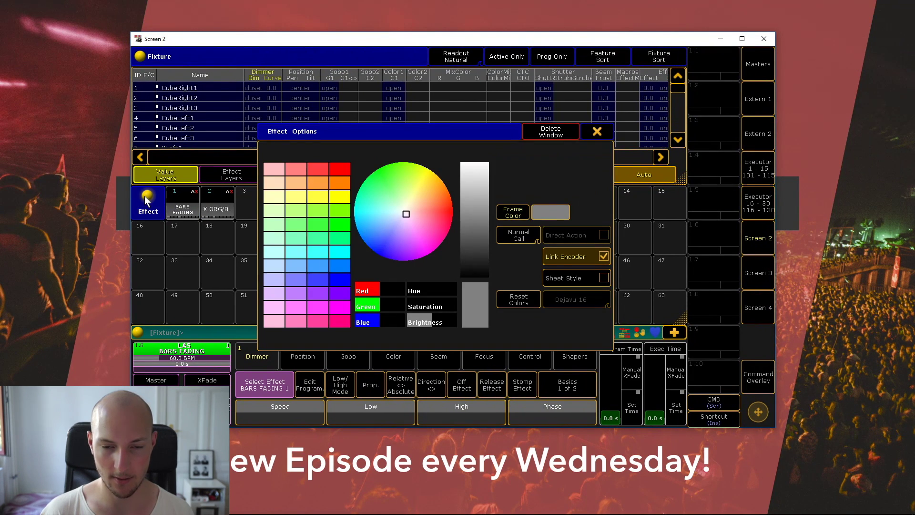
pyautogui.click(598, 131)
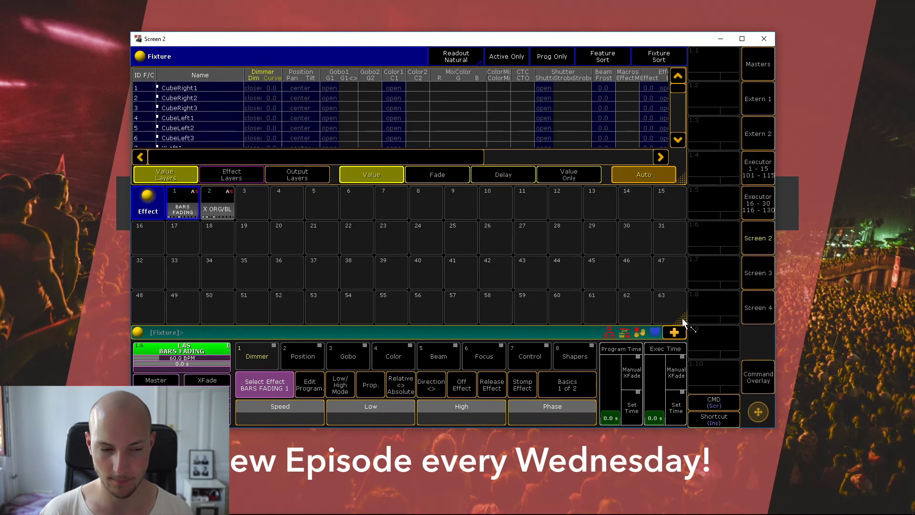
pyautogui.moveTo(241, 316); pyautogui.dragTo(236, 321)
# - Create a Playback small window beside the Effect pool and delete it again through its options
pyautogui.click(250, 197)
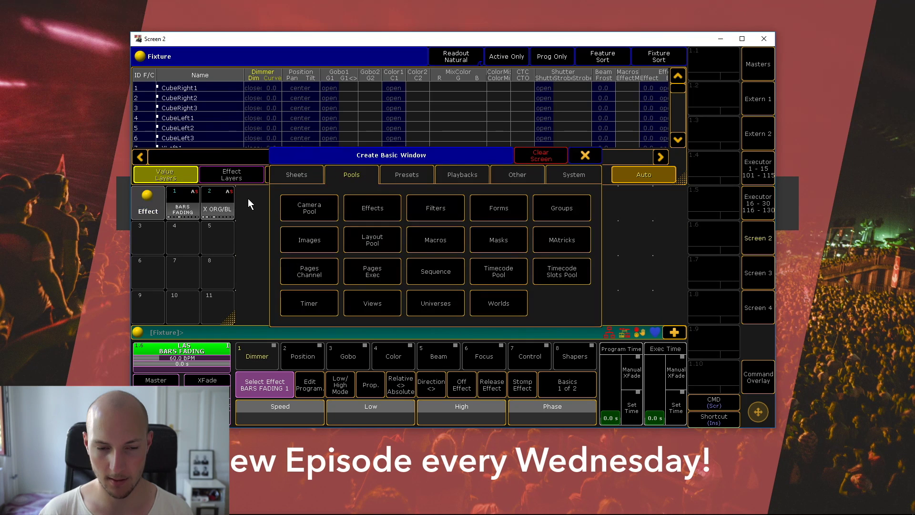
pyautogui.click(463, 175)
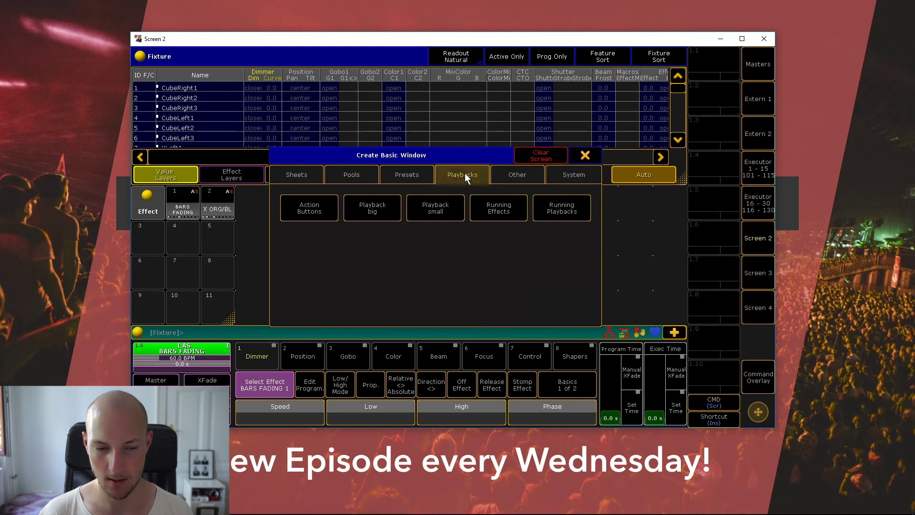
pyautogui.click(428, 217)
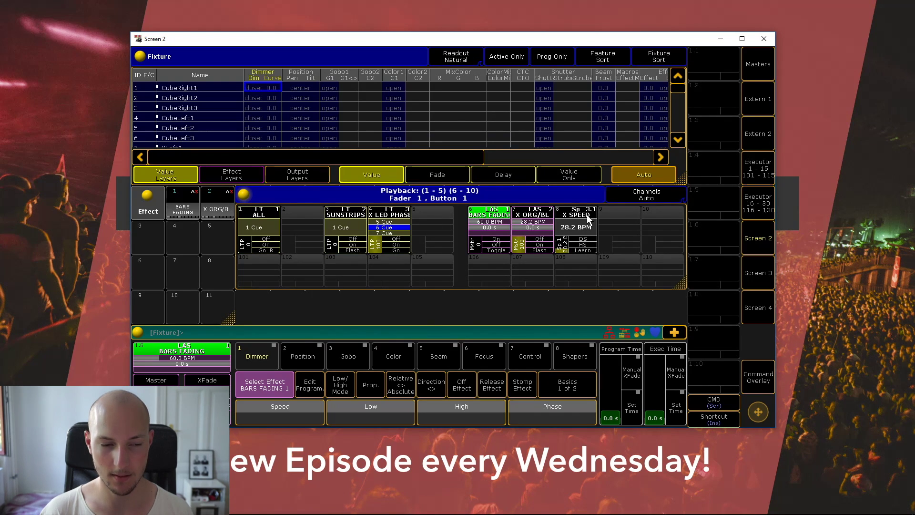
pyautogui.click(244, 193)
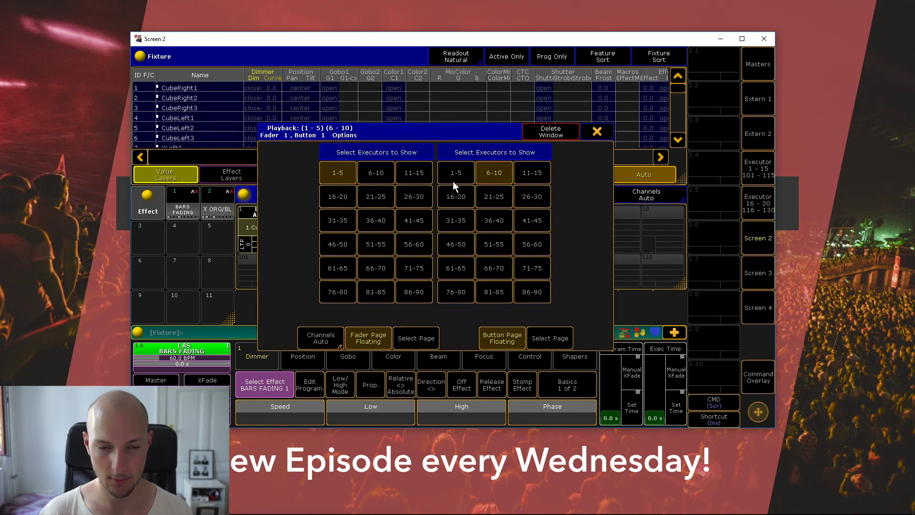
pyautogui.click(547, 132)
# - Create a Playback big window beside the Effect pool and shift the Screen 2 window slightly on the desktop
pyautogui.click(251, 196)
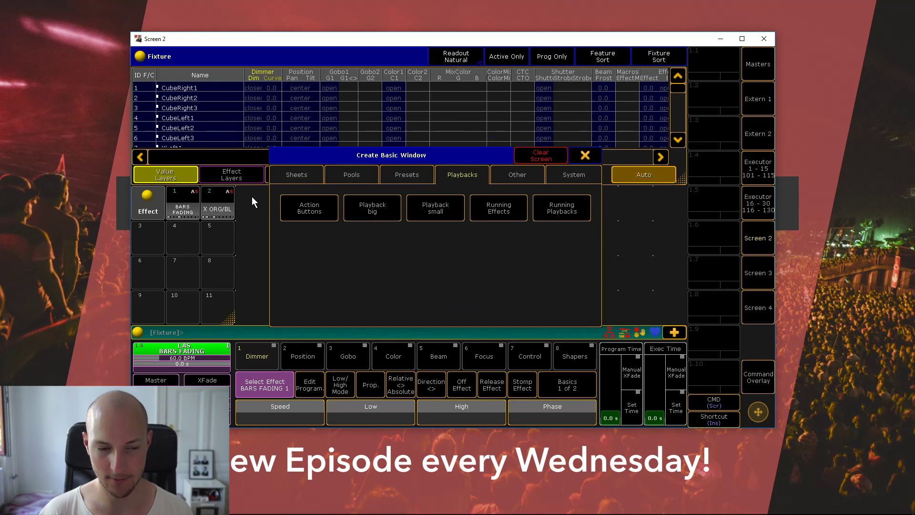
pyautogui.click(384, 212)
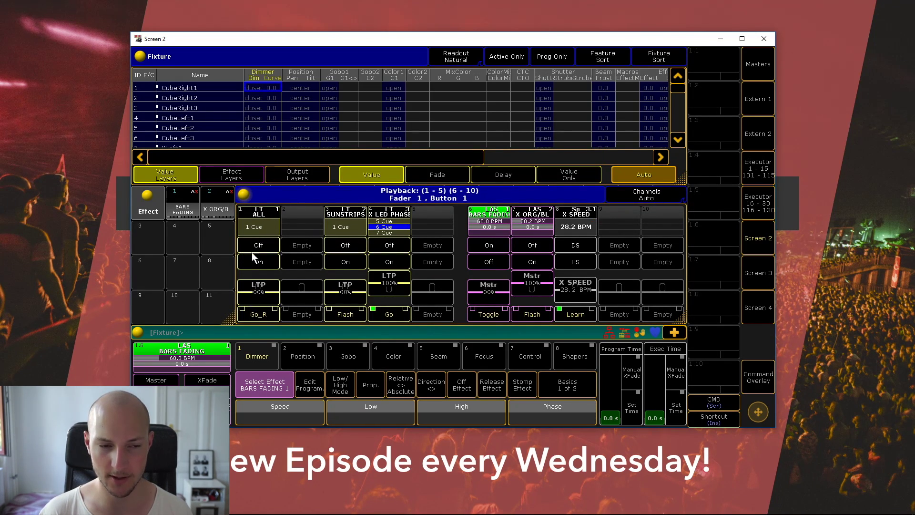
pyautogui.moveTo(371, 42); pyautogui.dragTo(345, 56)
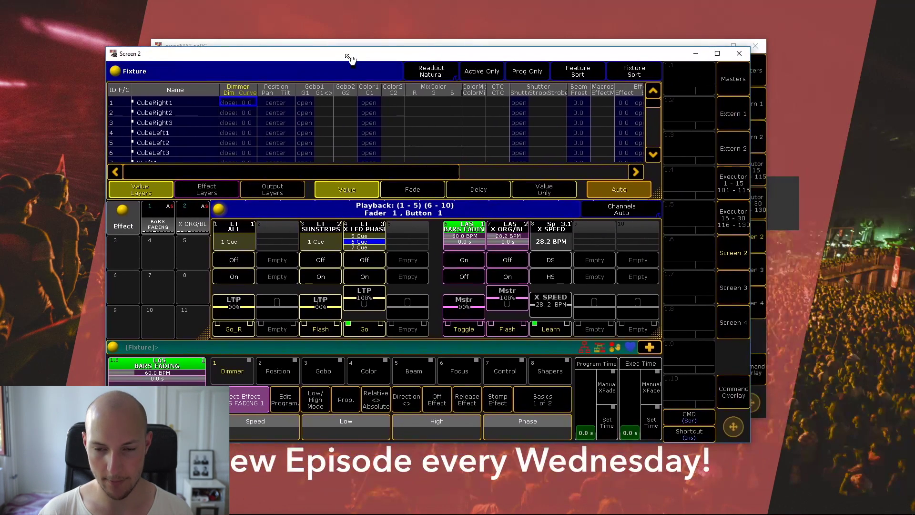
# - Switch Screen 2 to the Executor 1–15 view and back to compare it with the Playback window
pyautogui.click(736, 178)
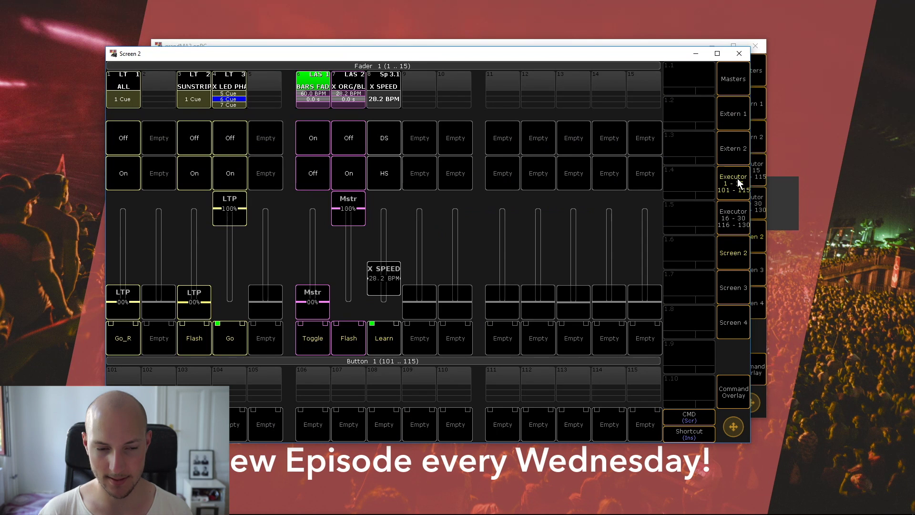
pyautogui.click(737, 178)
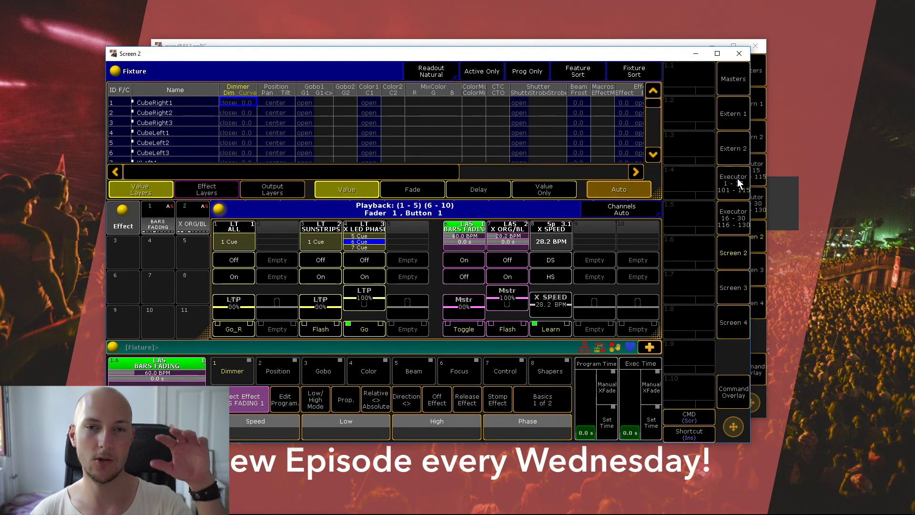
pyautogui.click(737, 179)
pyautogui.click(737, 181)
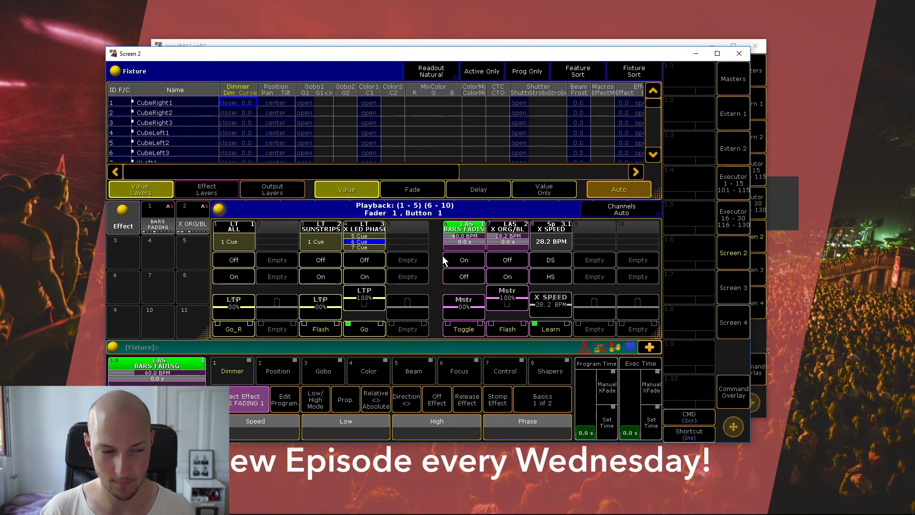
# - Try other executor ranges for the first half of the Playback window and set it back to executors 1-5
pyautogui.click(221, 210)
pyautogui.click(352, 188)
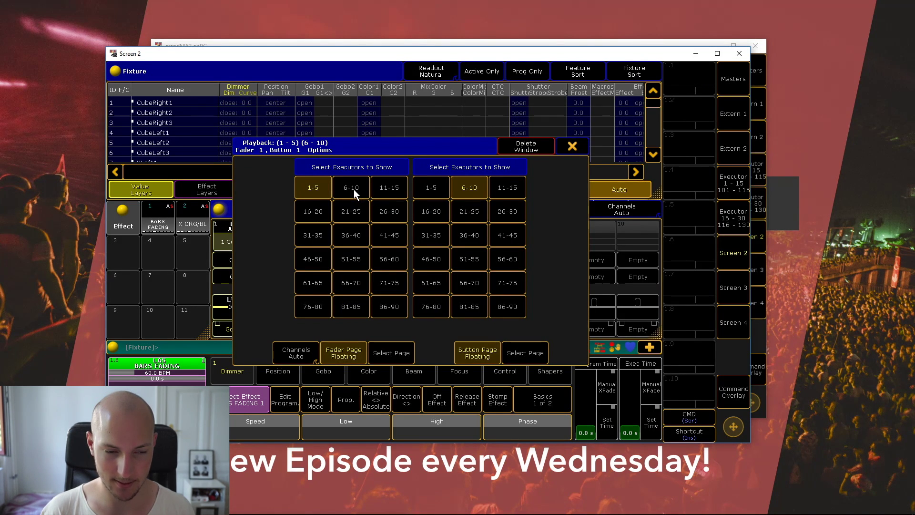
pyautogui.moveTo(419, 140); pyautogui.dragTo(568, 81)
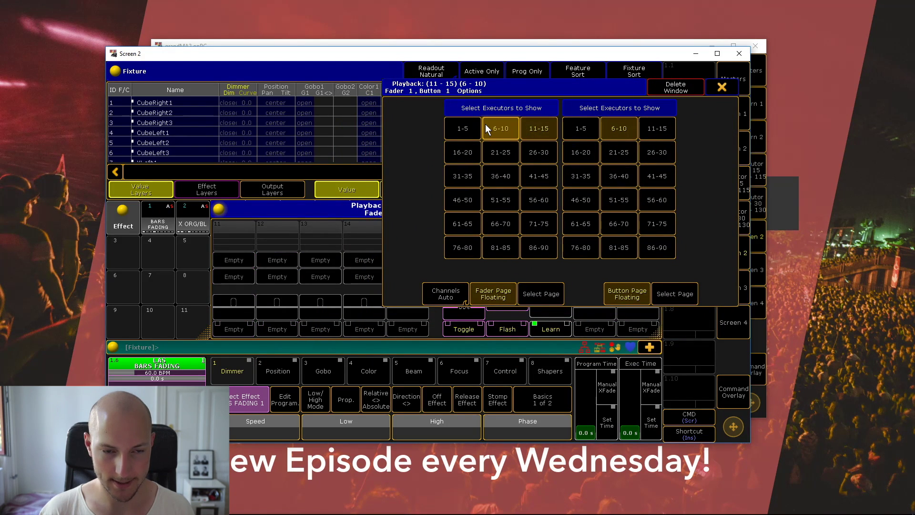
pyautogui.click(460, 127)
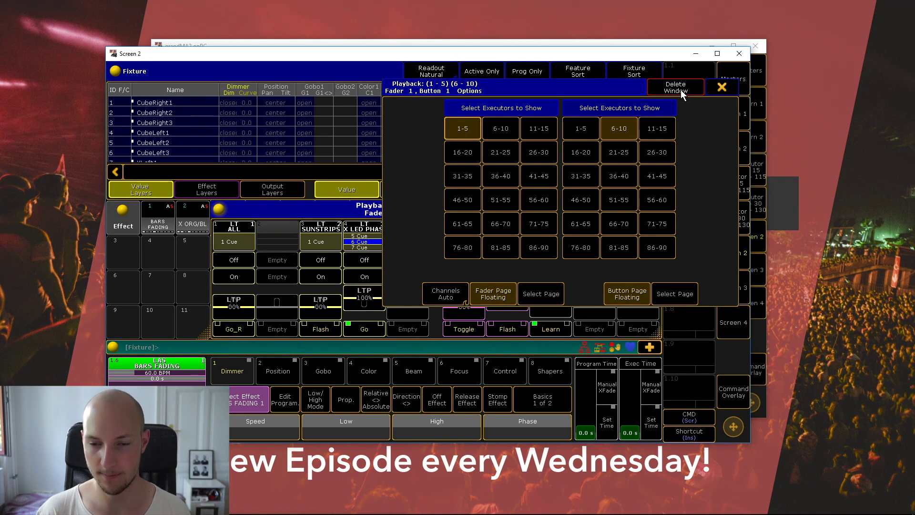
pyautogui.click(722, 84)
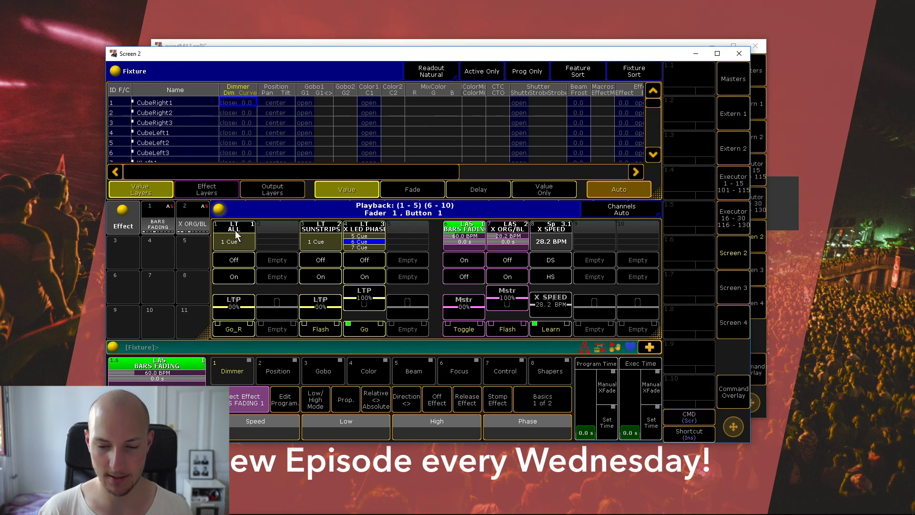
# - Open the Command Overlay on Screen 2 and arrange the Screen 2 and main grandMA2 onPC windows so both can be seen
pyautogui.click(728, 402)
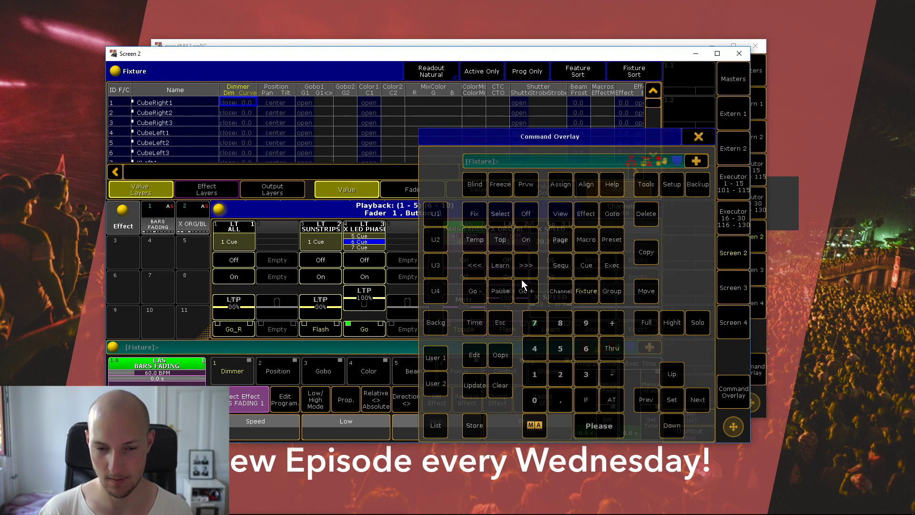
pyautogui.moveTo(575, 54); pyautogui.dragTo(740, 132)
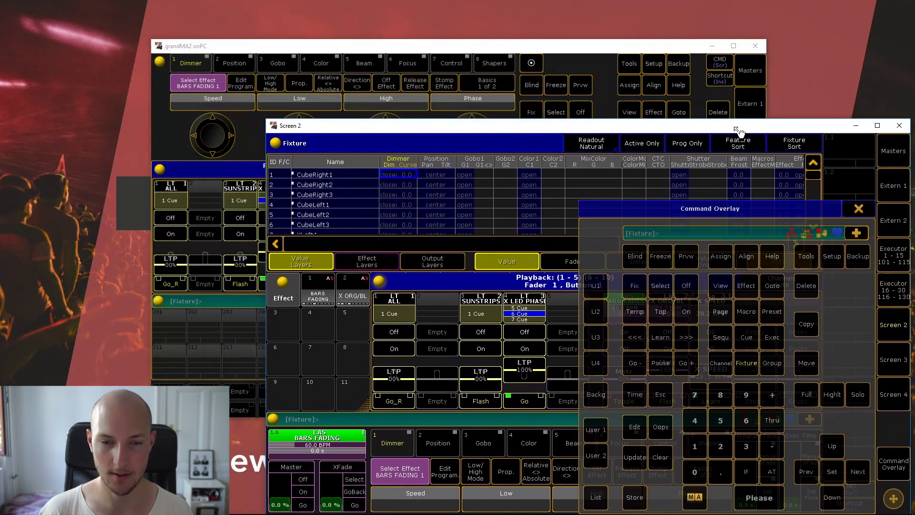
pyautogui.moveTo(600, 48); pyautogui.dragTo(442, 9)
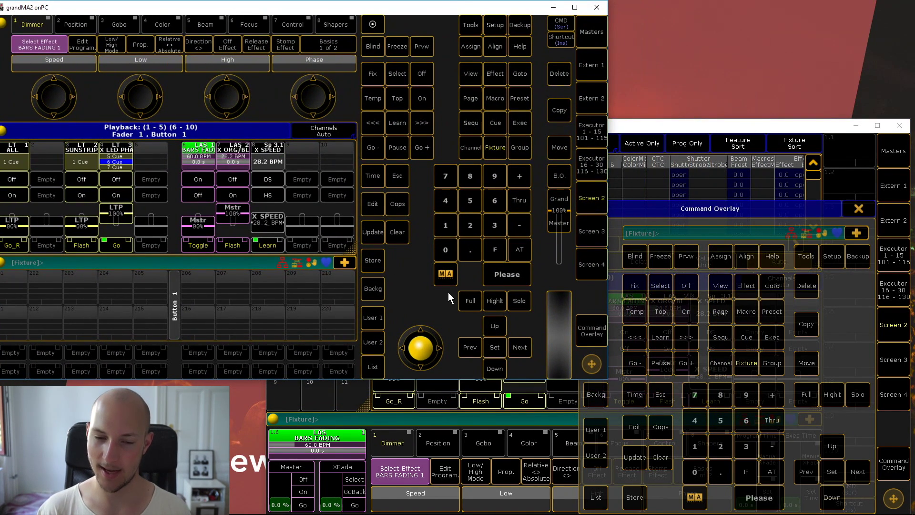
pyautogui.click(760, 195)
pyautogui.moveTo(764, 128); pyautogui.dragTo(738, 75)
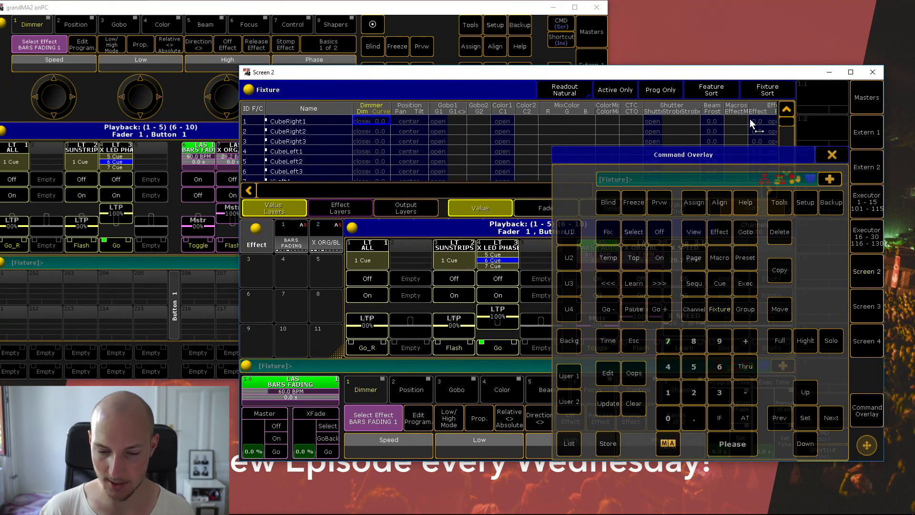
# - Store the Screen 2 layout on view button 1.1 with the name FIXTURES and close the Command Overlay
pyautogui.click(611, 448)
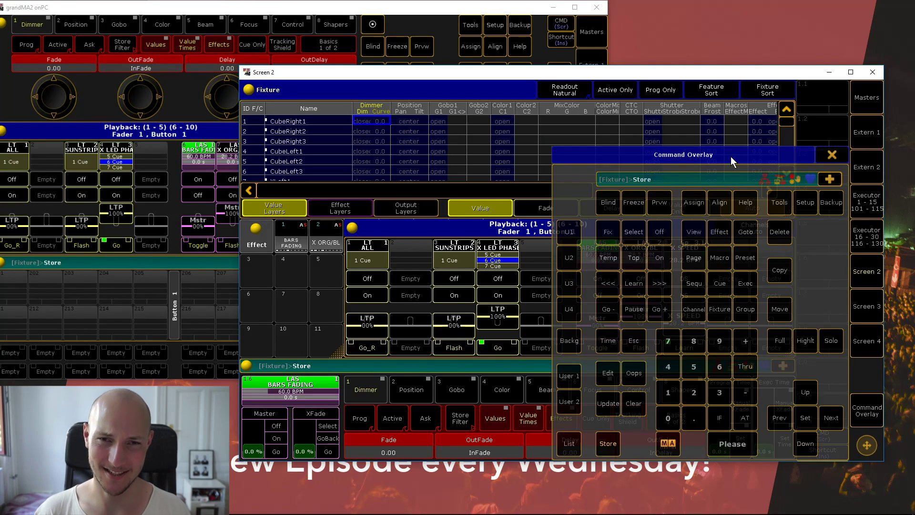
pyautogui.moveTo(731, 156); pyautogui.dragTo(589, 157)
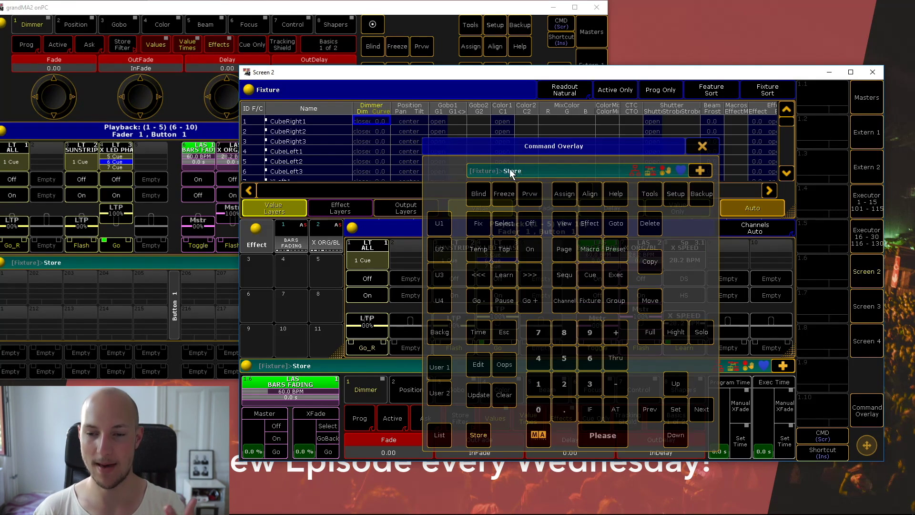
pyautogui.click(821, 92)
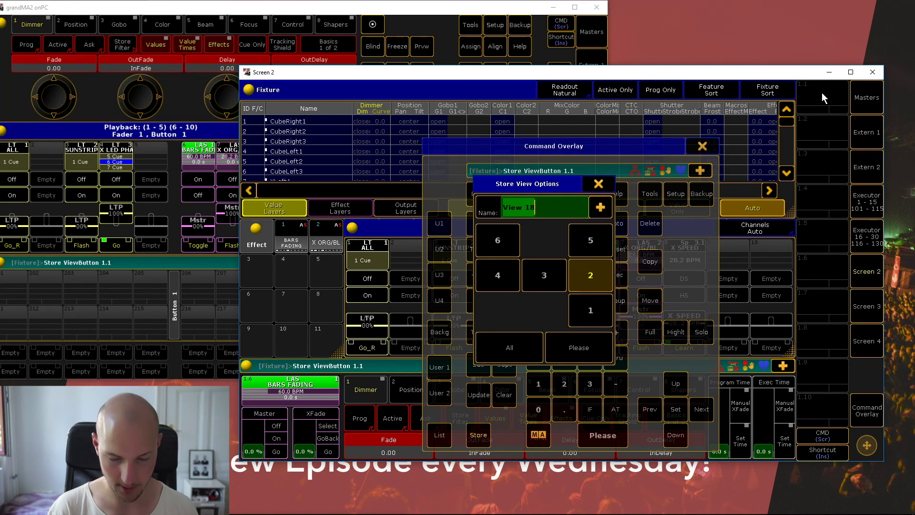
pyautogui.write('FIX')
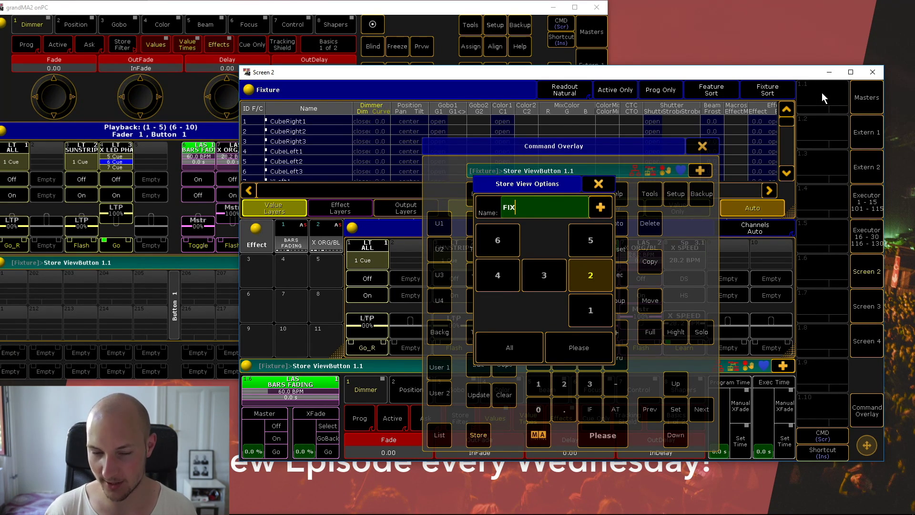
pyautogui.write('TURES')
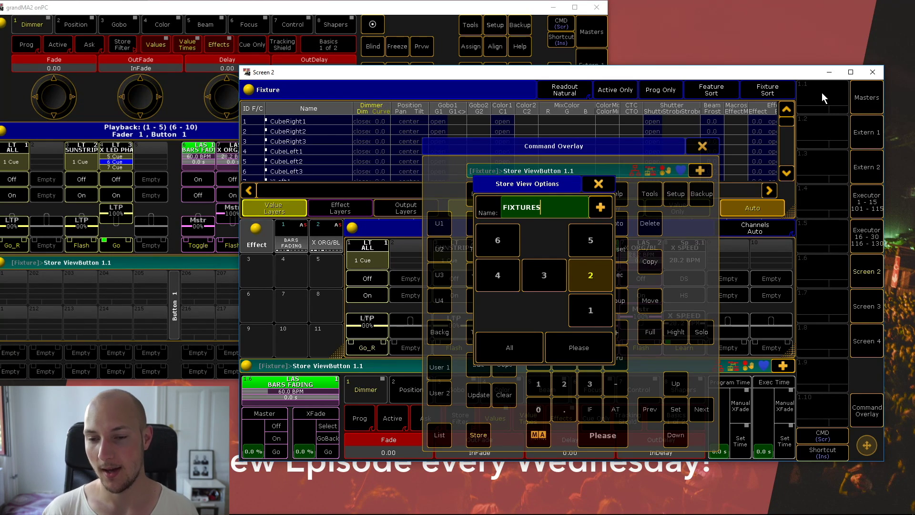
pyautogui.press('Return')
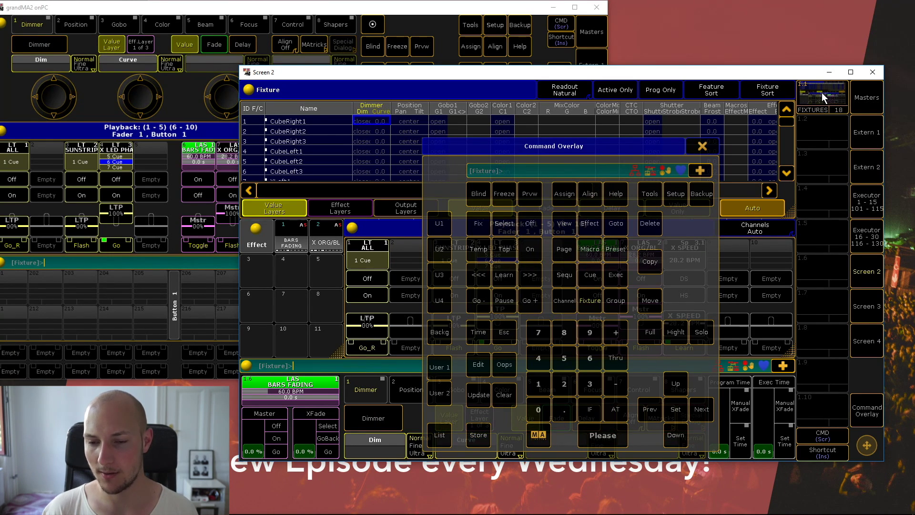
pyautogui.click(702, 146)
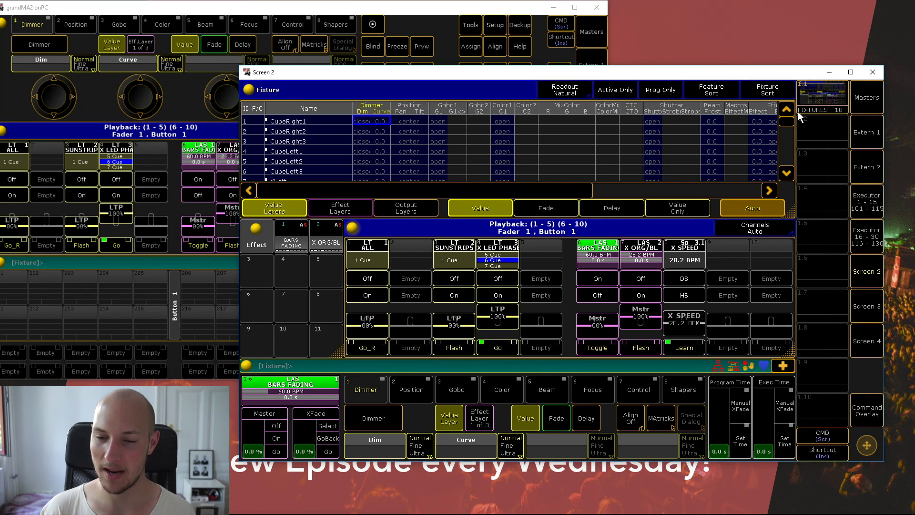
# - Delete the Playback window and the Effect pool from Screen 2, and restore the layout by recalling the FIXTURES view
pyautogui.click(825, 94)
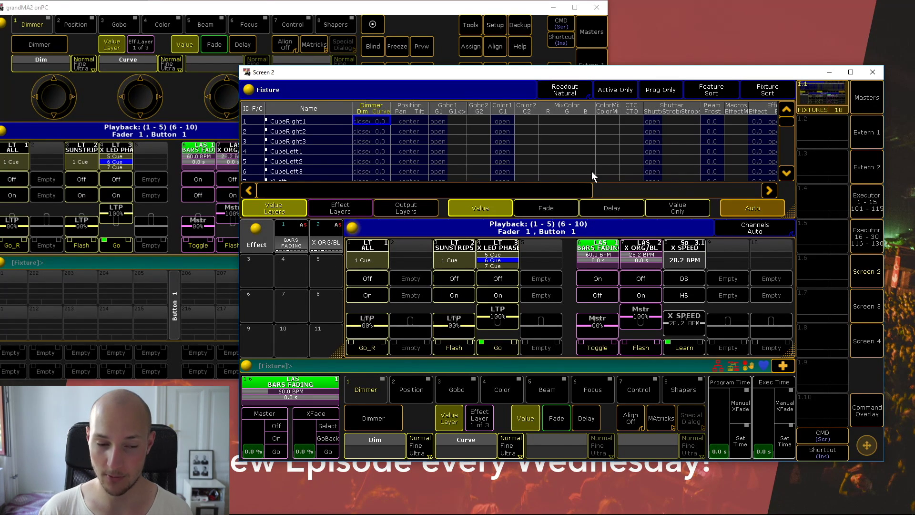
pyautogui.click(353, 228)
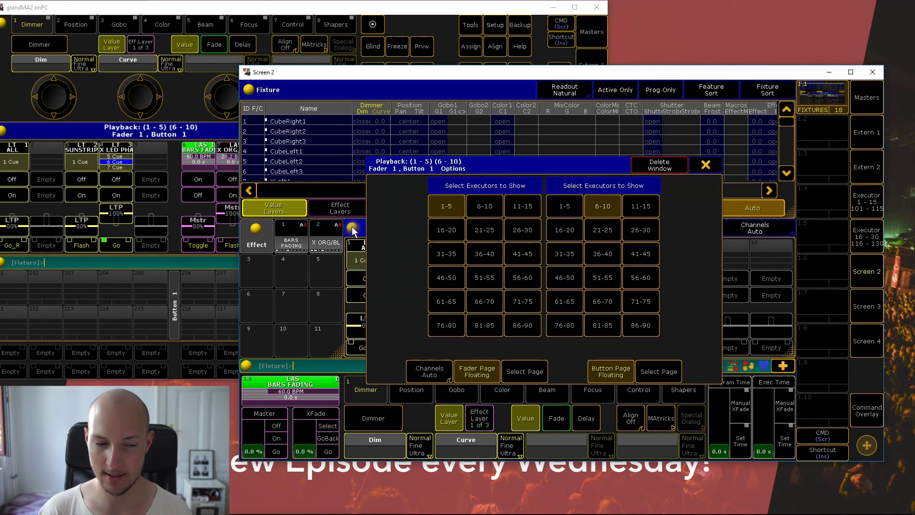
pyautogui.click(660, 165)
pyautogui.click(254, 228)
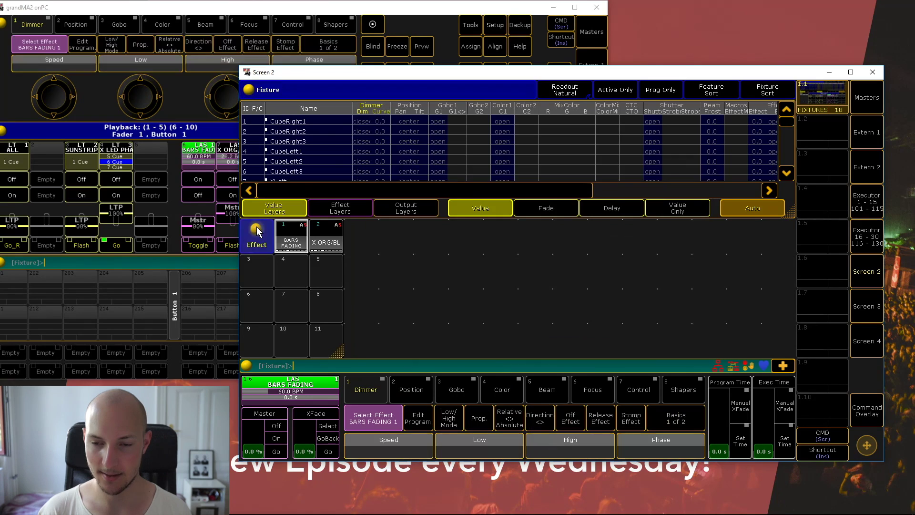
pyautogui.click(647, 162)
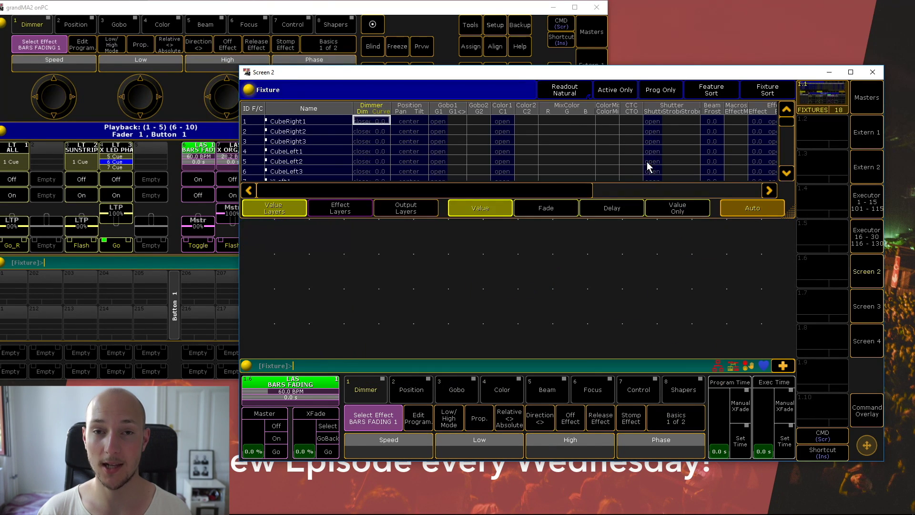
pyautogui.click(811, 95)
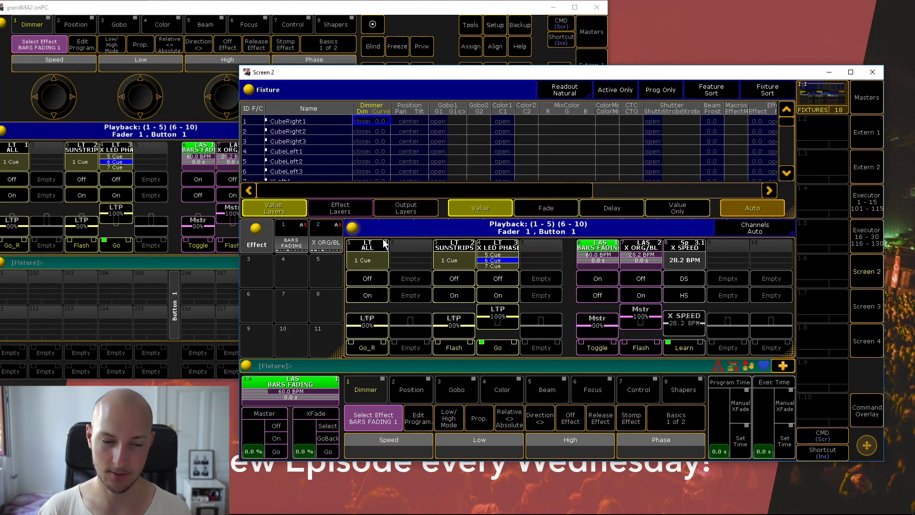
# - Delete the Playback window and create a Sequence pool in the empty area beside the Effect pool
pyautogui.click(353, 228)
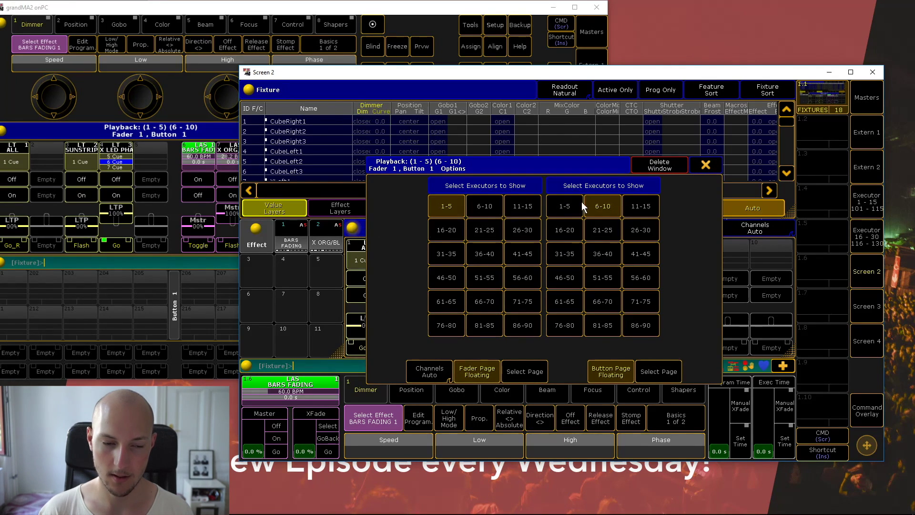
pyautogui.click(646, 165)
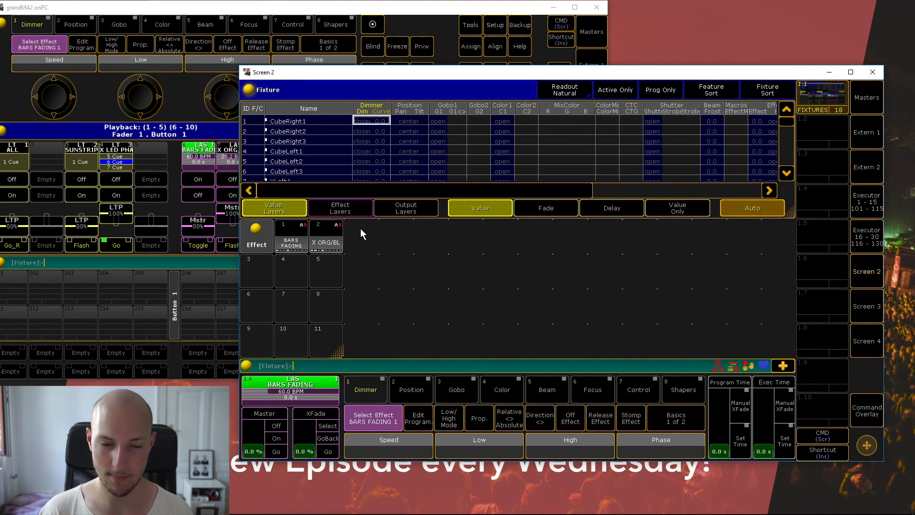
pyautogui.click(360, 229)
pyautogui.click(518, 208)
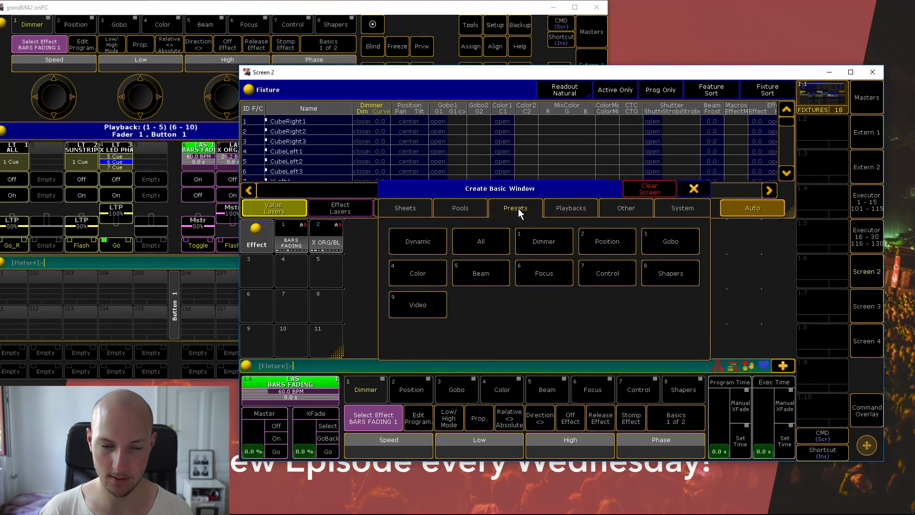
pyautogui.click(461, 208)
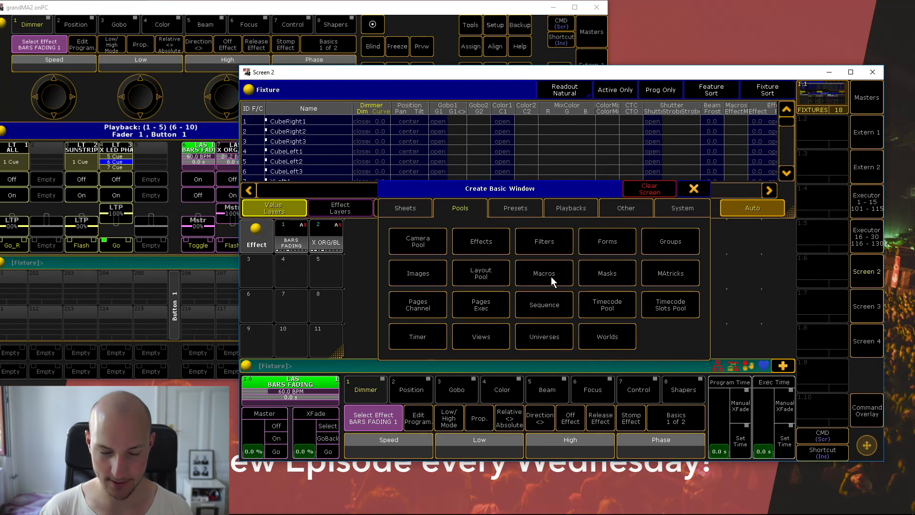
pyautogui.click(545, 310)
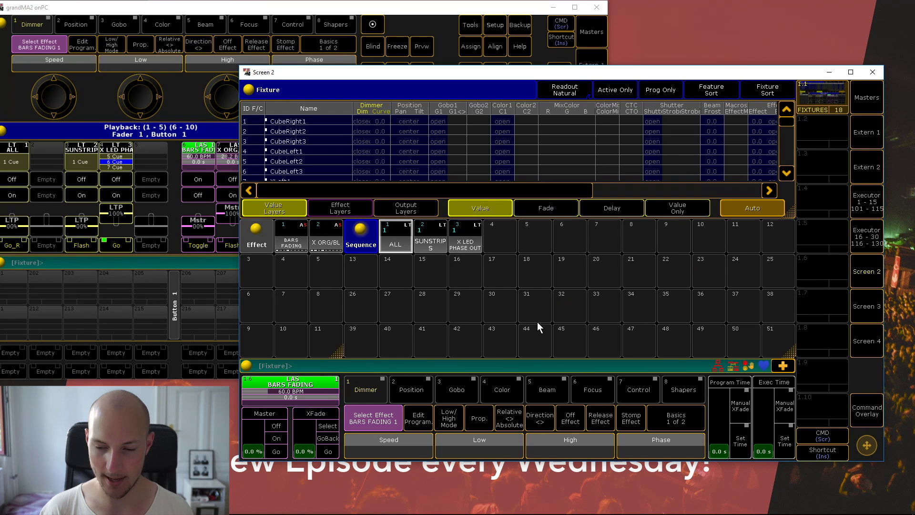
# - Store the new Screen 2 layout on view button 1.2 with the name SEQUENCES and close the Command Overlay
pyautogui.click(862, 413)
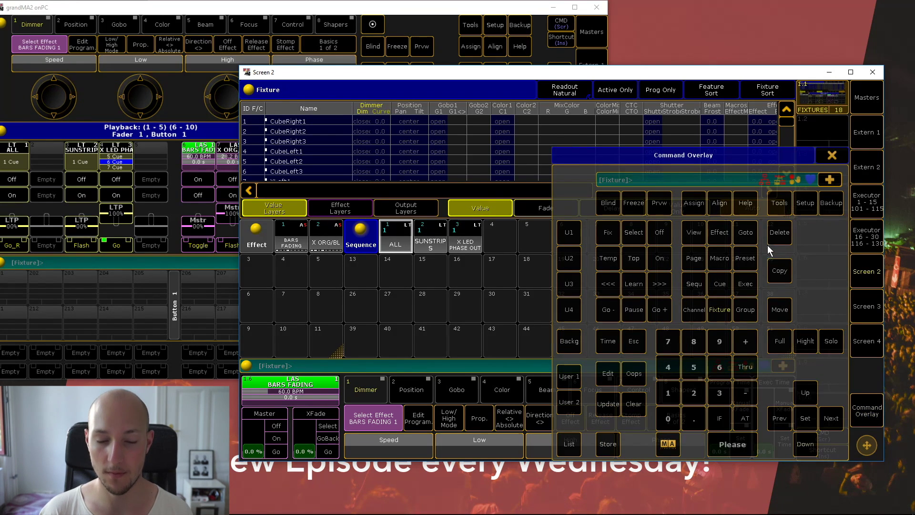
pyautogui.moveTo(764, 152); pyautogui.dragTo(722, 150)
pyautogui.moveTo(790, 144); pyautogui.dragTo(658, 126)
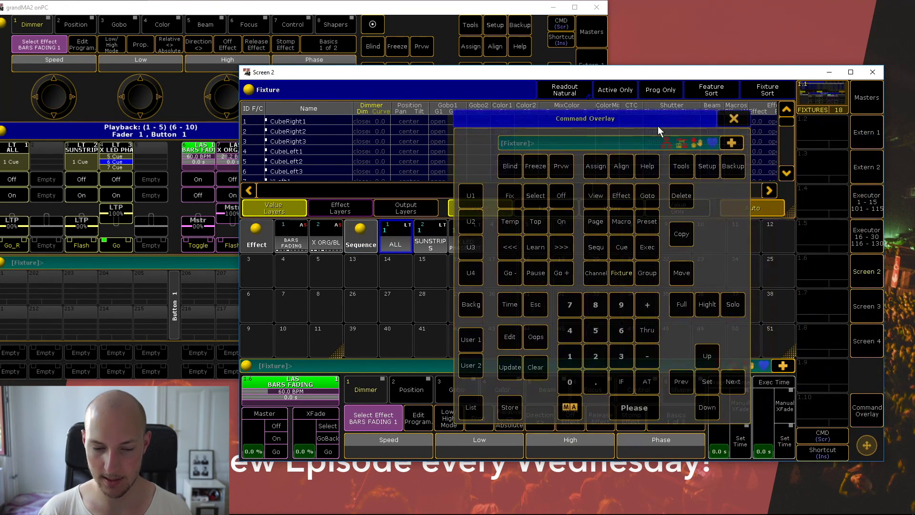
pyautogui.click(510, 407)
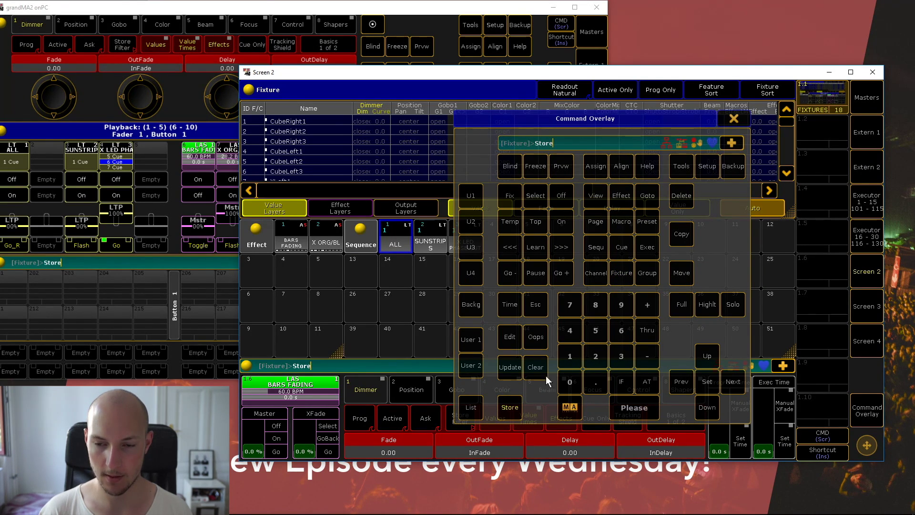
pyautogui.click(810, 129)
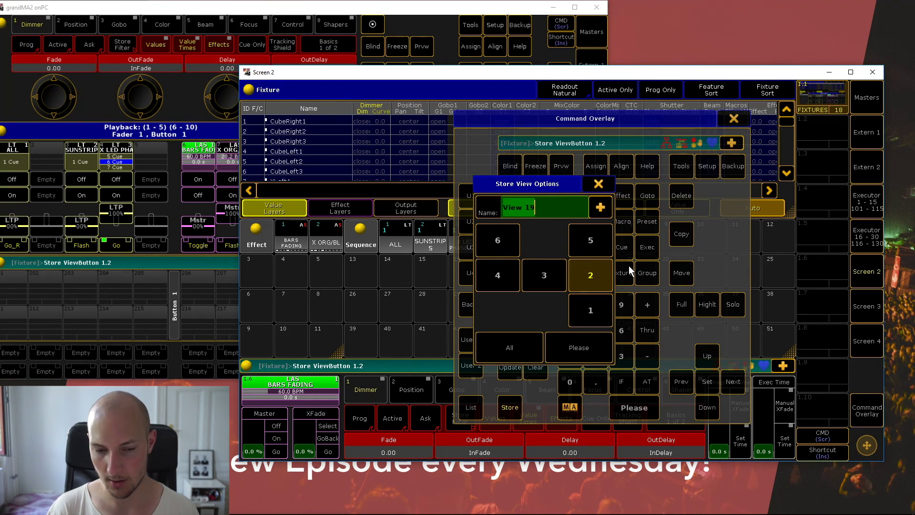
pyautogui.write('SEQUENCES')
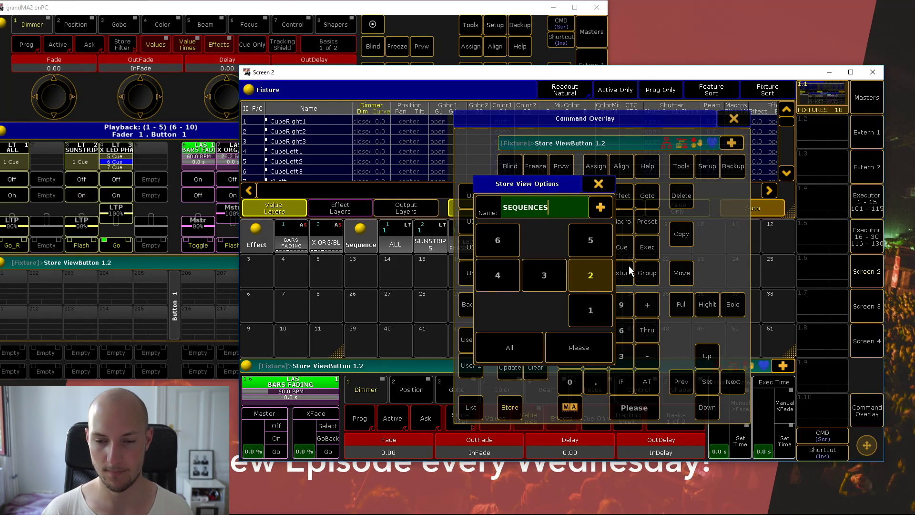
pyautogui.press('Return')
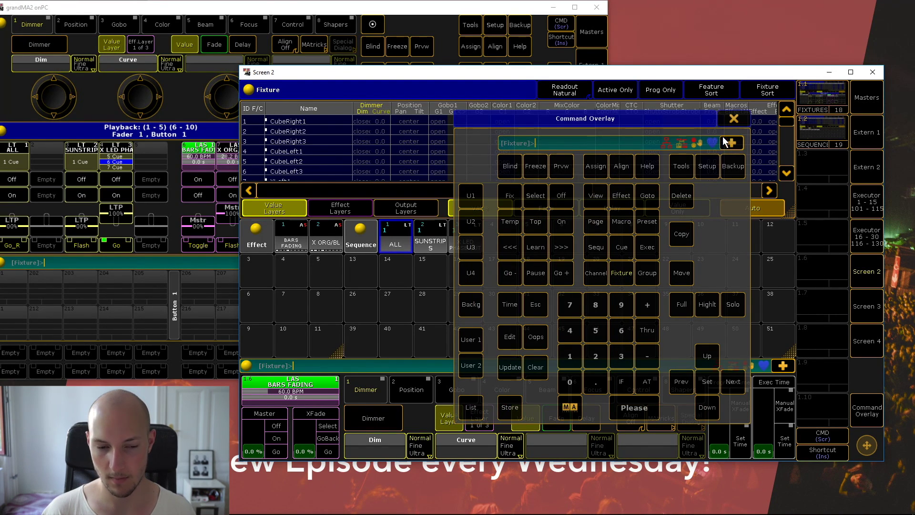
pyautogui.click(733, 119)
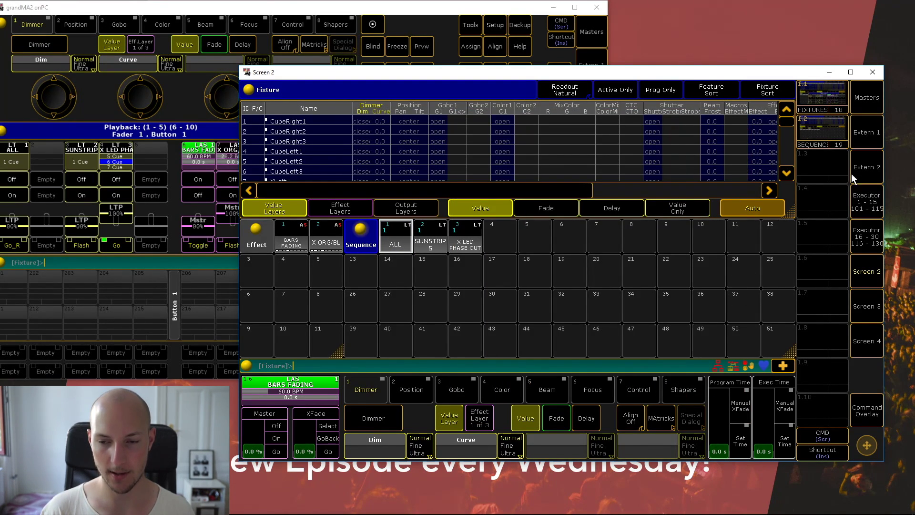
# - Switch back and forth between the FIXTURES and SEQUENCES views to compare them, ending on SEQUENCES
pyautogui.click(819, 119)
pyautogui.click(819, 86)
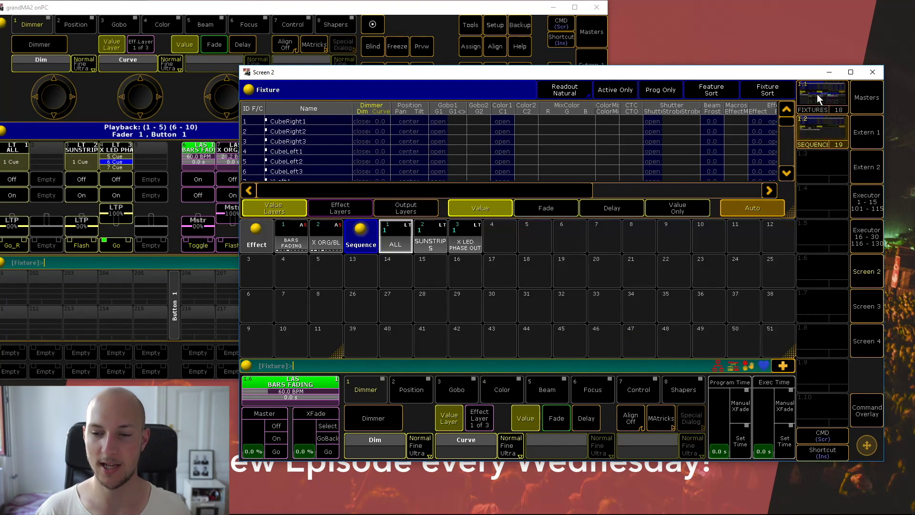
pyautogui.click(817, 94)
pyautogui.click(810, 130)
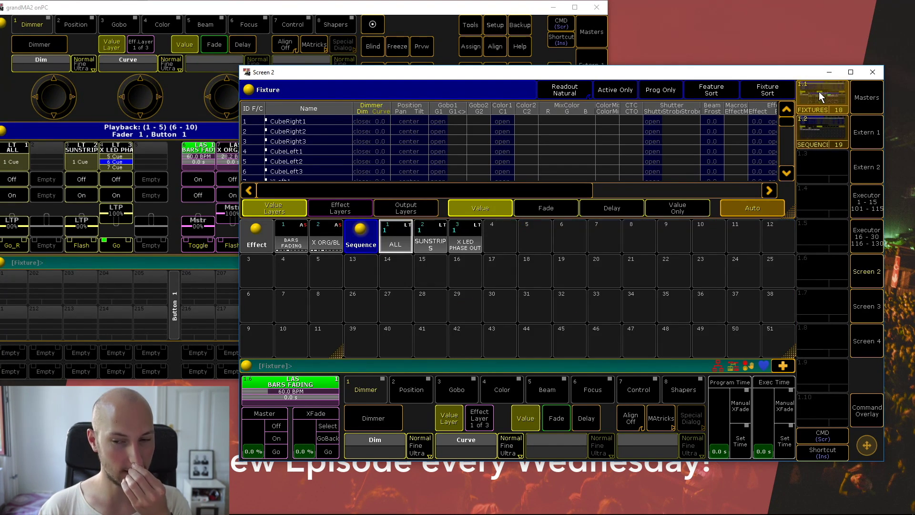
pyautogui.click(818, 92)
pyautogui.click(805, 137)
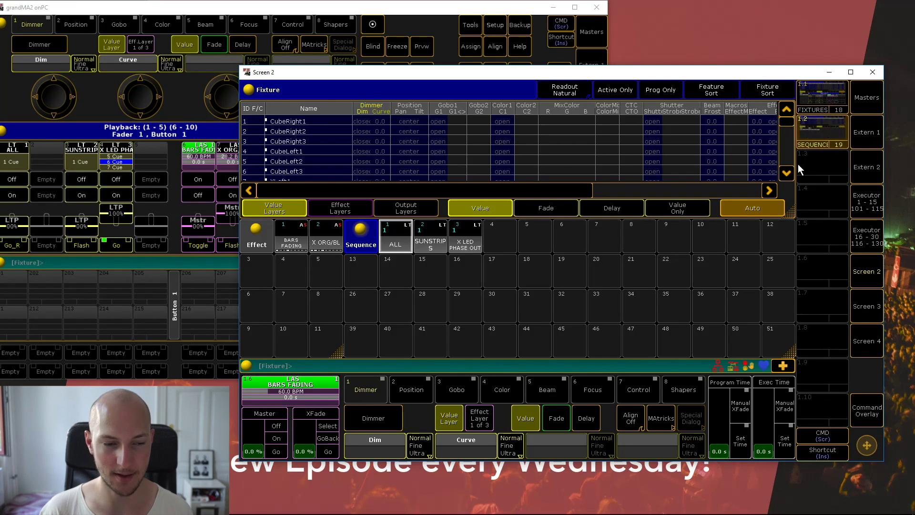
# - Bring the first X-Truss LED Bar 1 row to the start of the visible Fixture sheet and widen the Dimmer column across the sheet
pyautogui.click(786, 174)
pyautogui.click(786, 173)
pyautogui.click(787, 174)
pyautogui.click(786, 174)
pyautogui.click(787, 172)
pyautogui.moveTo(789, 116); pyautogui.dragTo(788, 124)
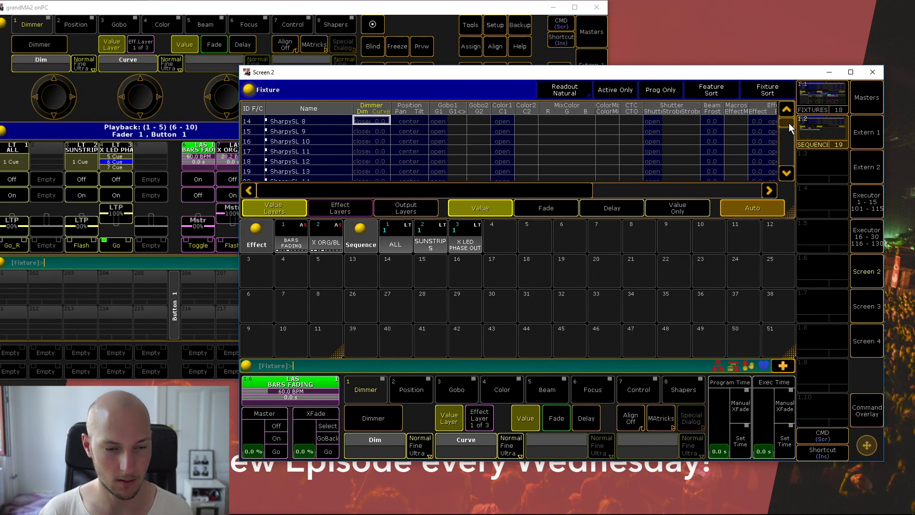
pyautogui.click(788, 171)
pyautogui.click(789, 171)
pyautogui.click(788, 171)
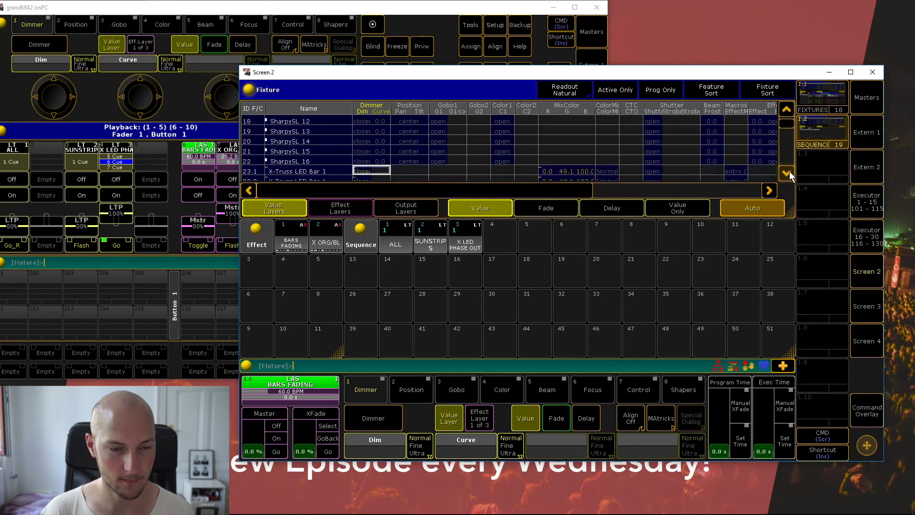
pyautogui.click(789, 170)
pyautogui.click(788, 171)
pyautogui.click(789, 171)
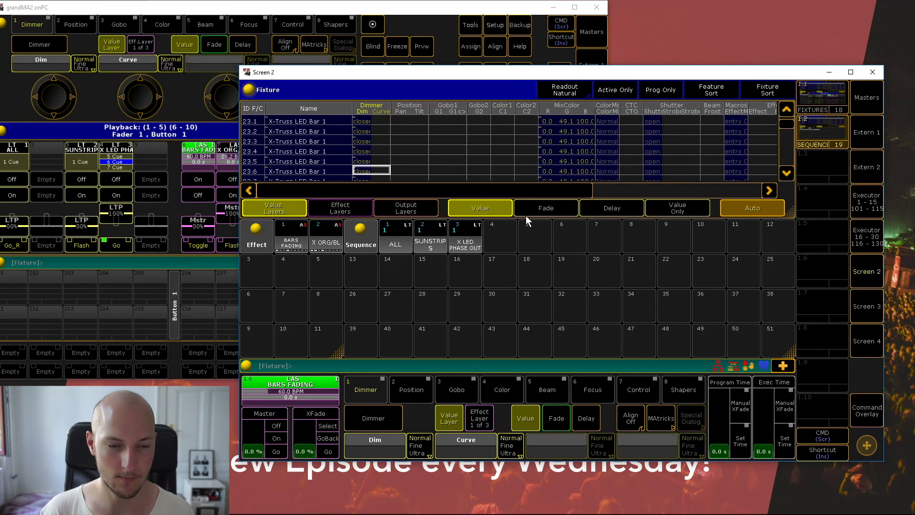
pyautogui.moveTo(391, 102); pyautogui.dragTo(779, 108)
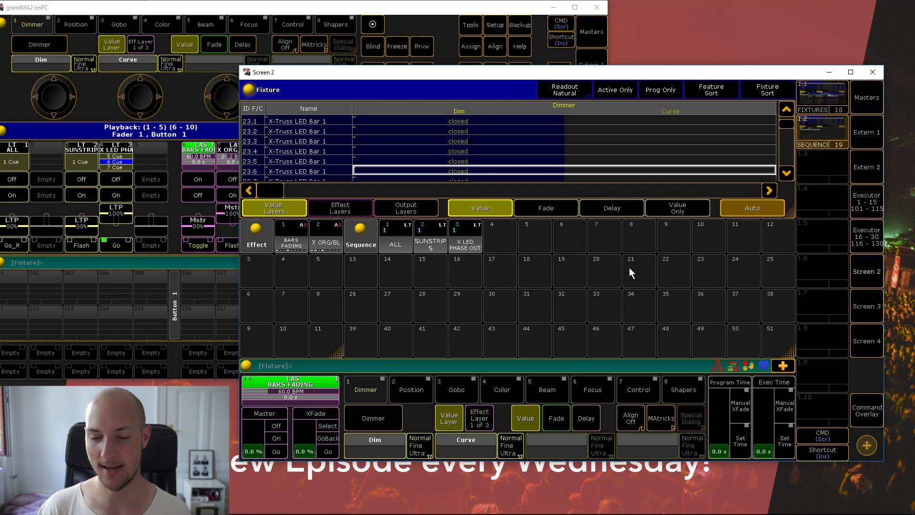
# - Store the changed layout over the SEQUENCES view on view button 1.2, keeping its name, and close the Command Overlay
pyautogui.click(868, 412)
pyautogui.moveTo(756, 151); pyautogui.dragTo(616, 99)
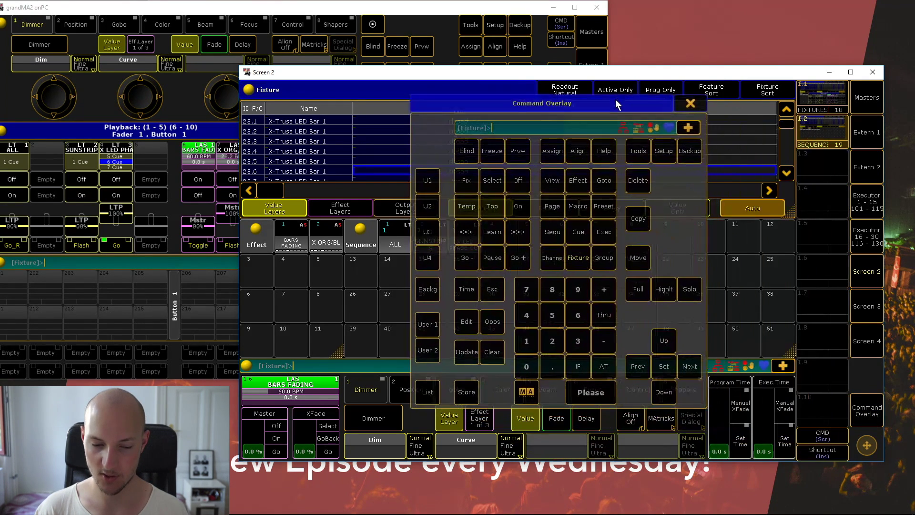
pyautogui.click(473, 387)
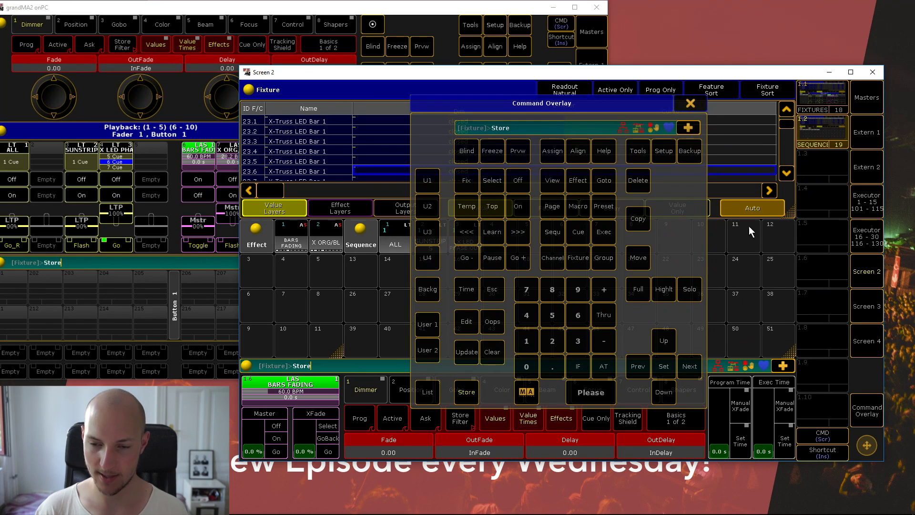
pyautogui.click(824, 126)
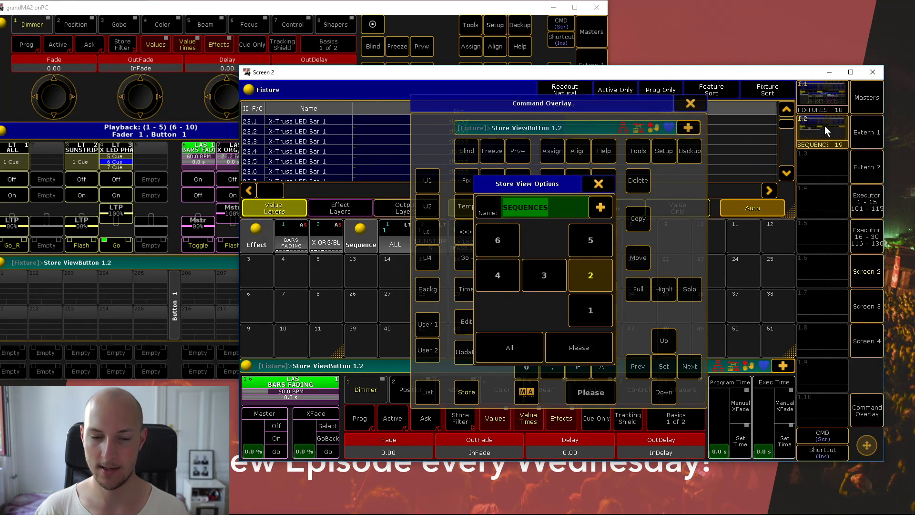
pyautogui.click(585, 342)
pyautogui.click(690, 104)
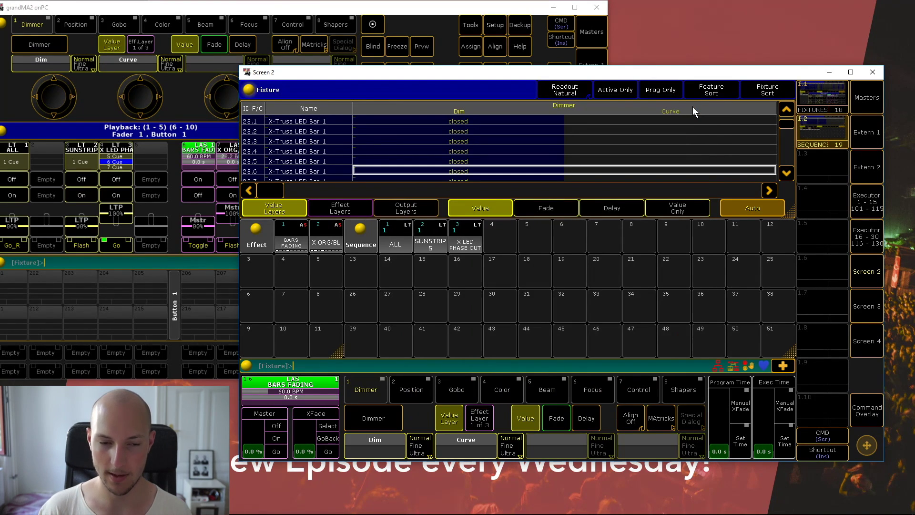
# - Alternate between the FIXTURES and SEQUENCES views to compare how each shows the Fixture sheet, ending on SEQUENCES
pyautogui.click(821, 108)
pyautogui.click(822, 130)
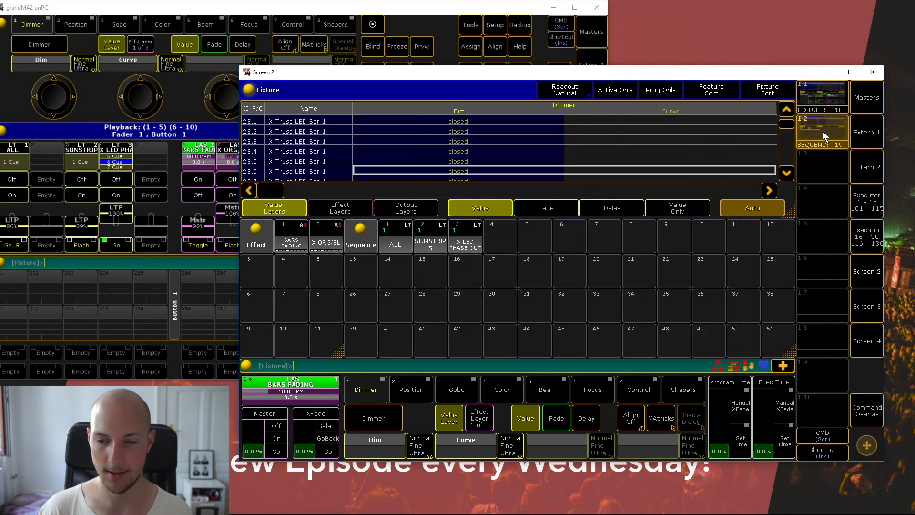
pyautogui.click(823, 90)
pyautogui.click(818, 130)
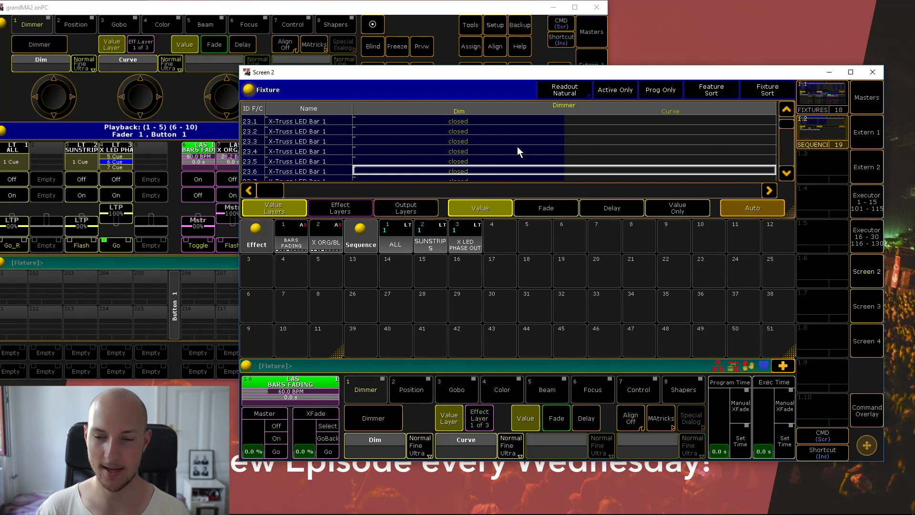
pyautogui.click(824, 93)
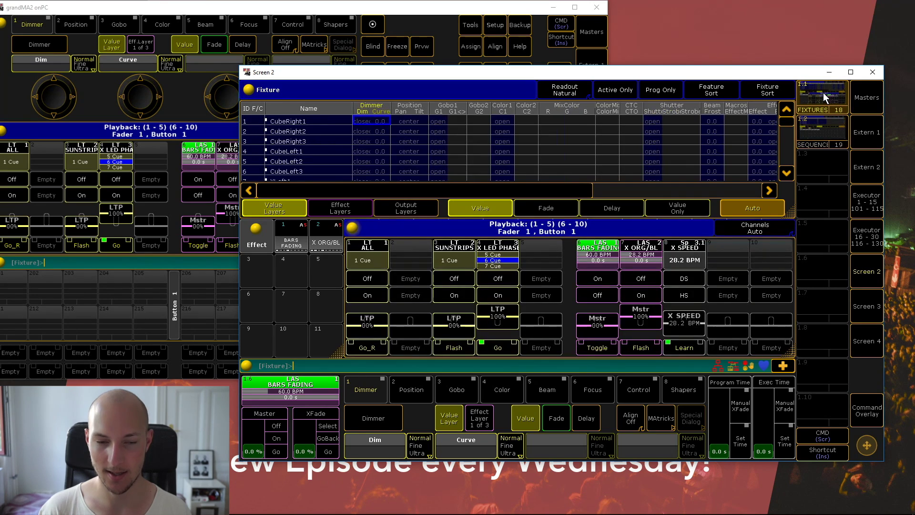
pyautogui.click(824, 133)
# - Scroll the Fixture sheet toward its end twice, recalling the SEQUENCES view after each scroll to restore the stored position
pyautogui.moveTo(784, 125); pyautogui.dragTo(785, 160)
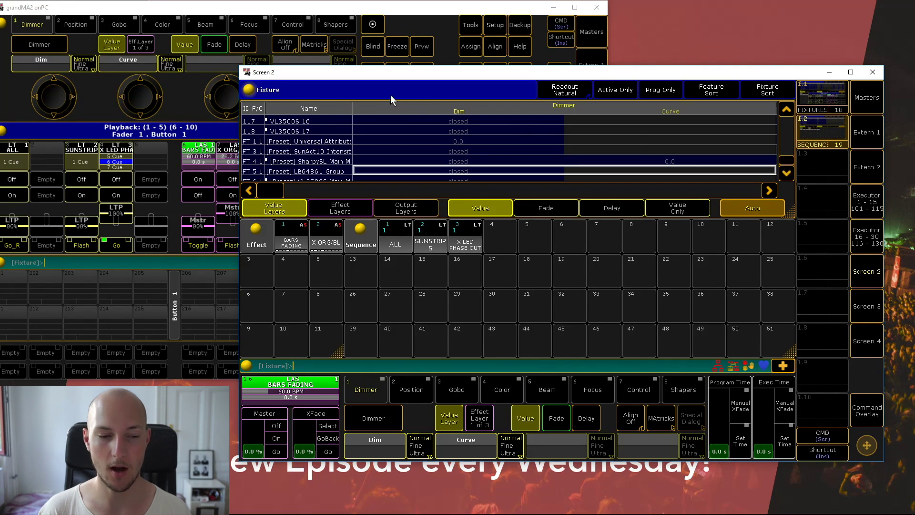
pyautogui.click(810, 130)
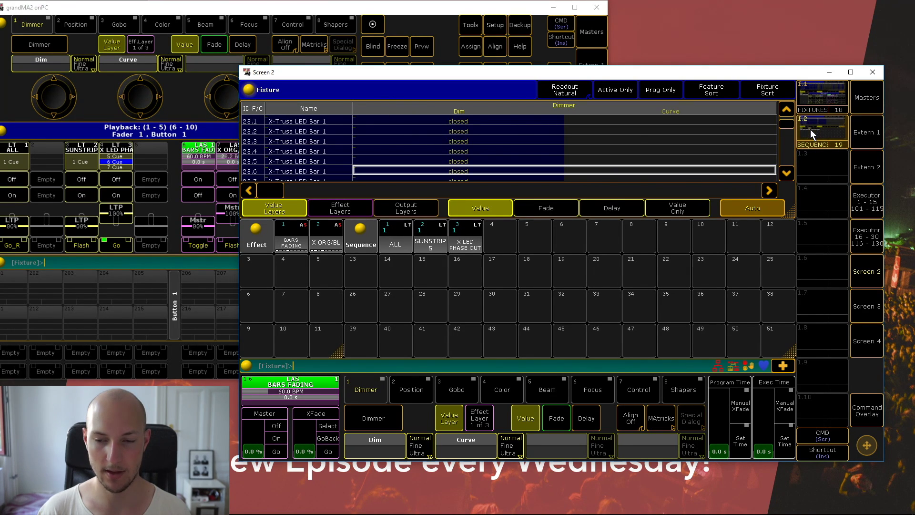
pyautogui.moveTo(787, 125); pyautogui.dragTo(787, 161)
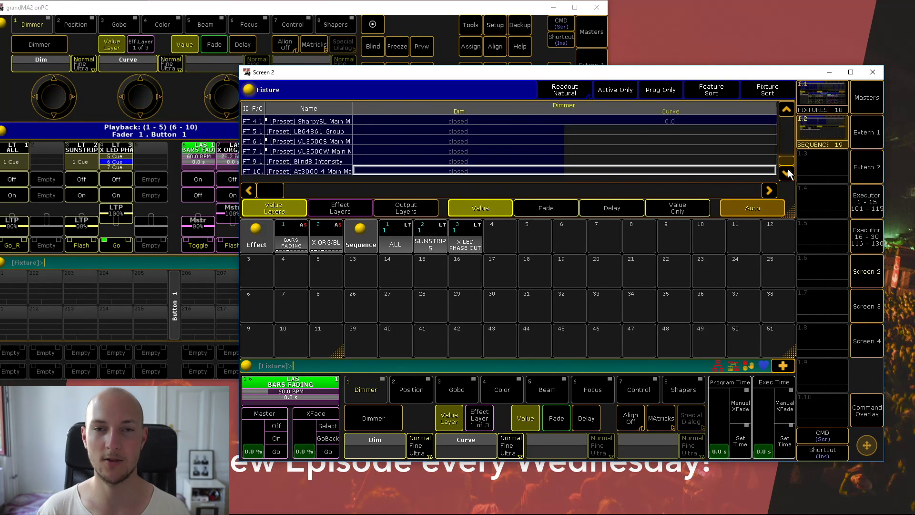
pyautogui.click(820, 128)
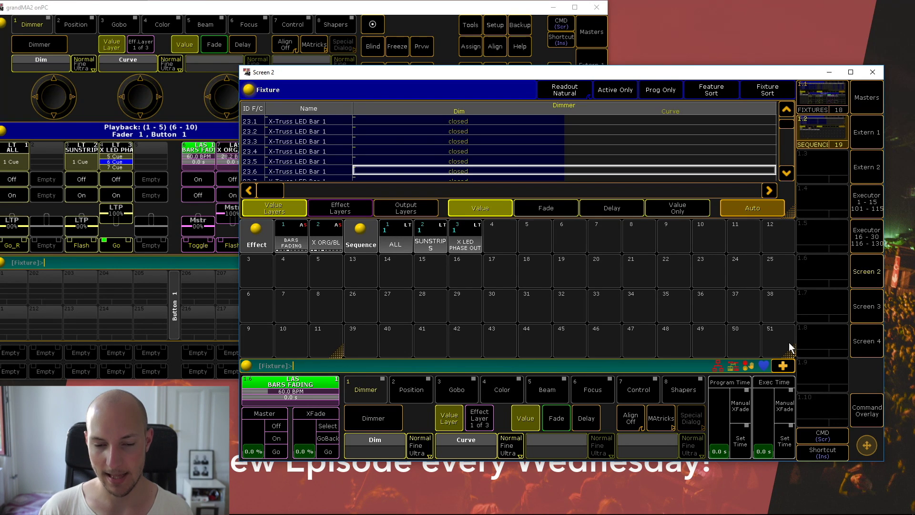
# - Narrow the Sequence pool by five columns, review the available window types, and create a Clock window in the freed space
pyautogui.moveTo(790, 352); pyautogui.dragTo(604, 345)
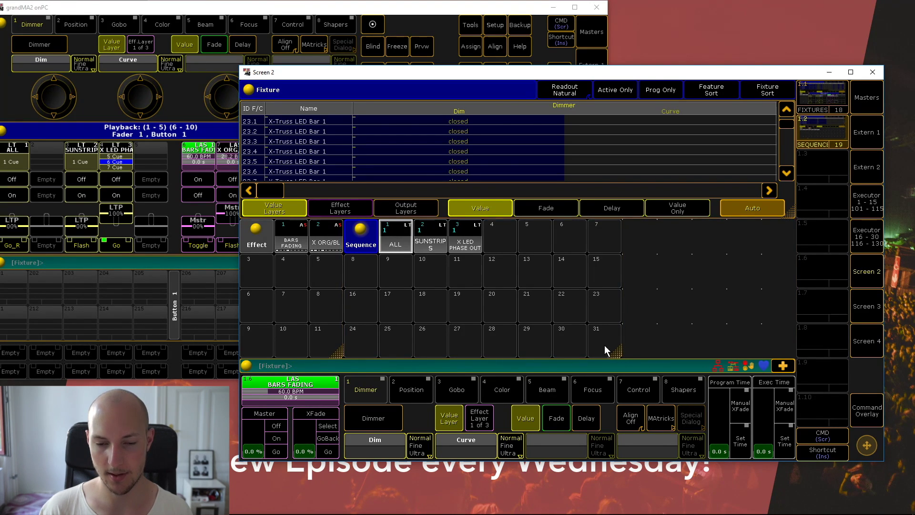
pyautogui.click(642, 231)
pyautogui.click(410, 208)
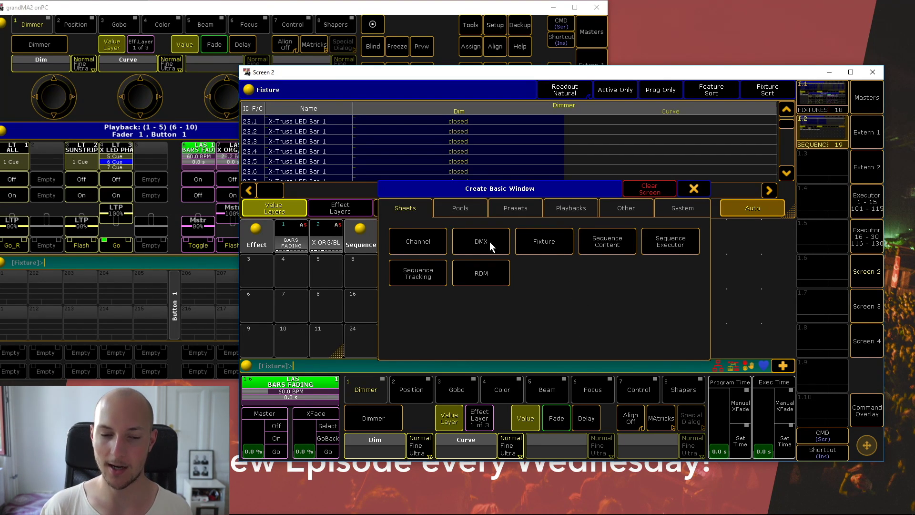
pyautogui.click(467, 210)
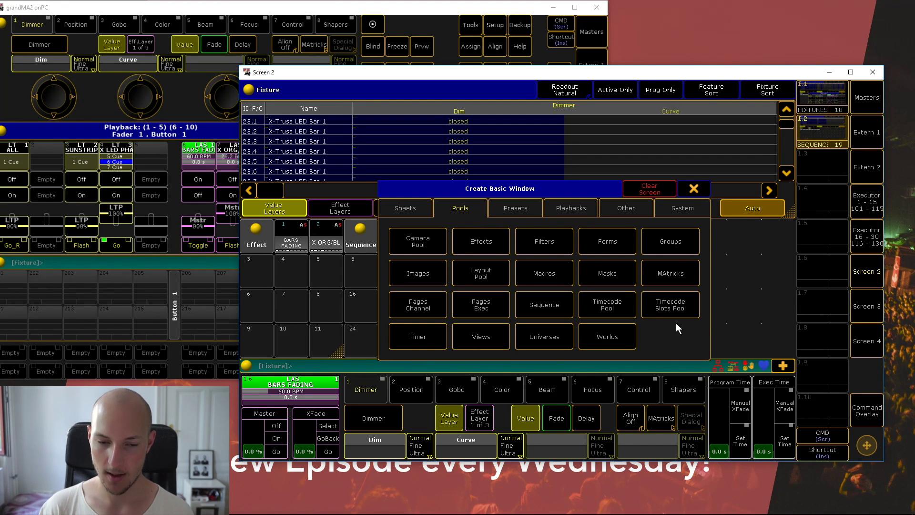
pyautogui.click(522, 214)
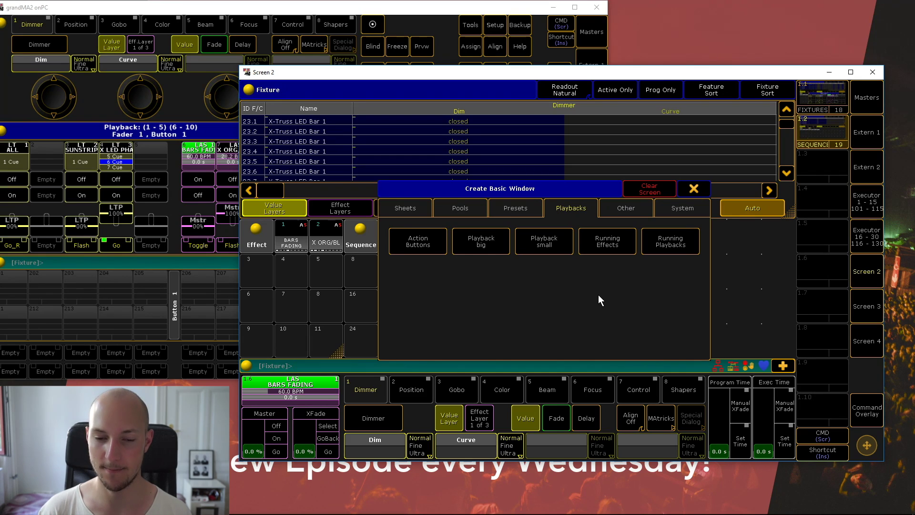
pyautogui.click(641, 210)
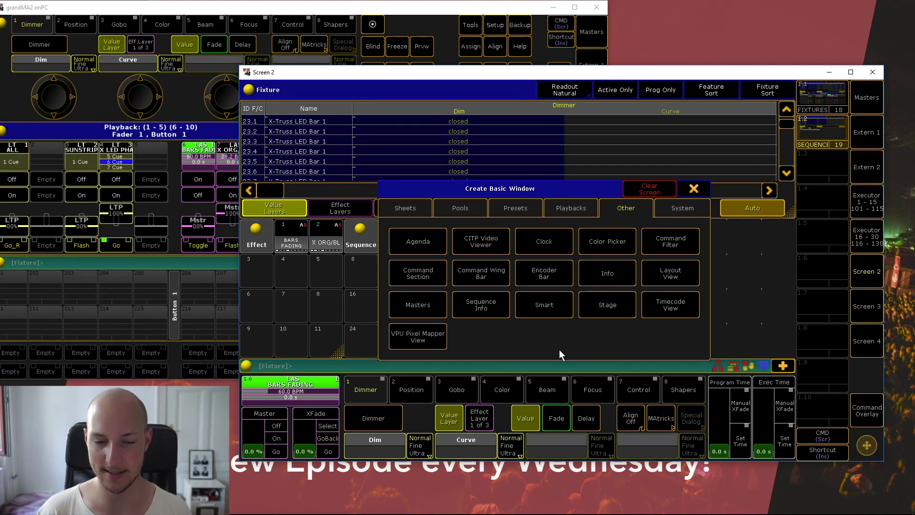
pyautogui.click(675, 210)
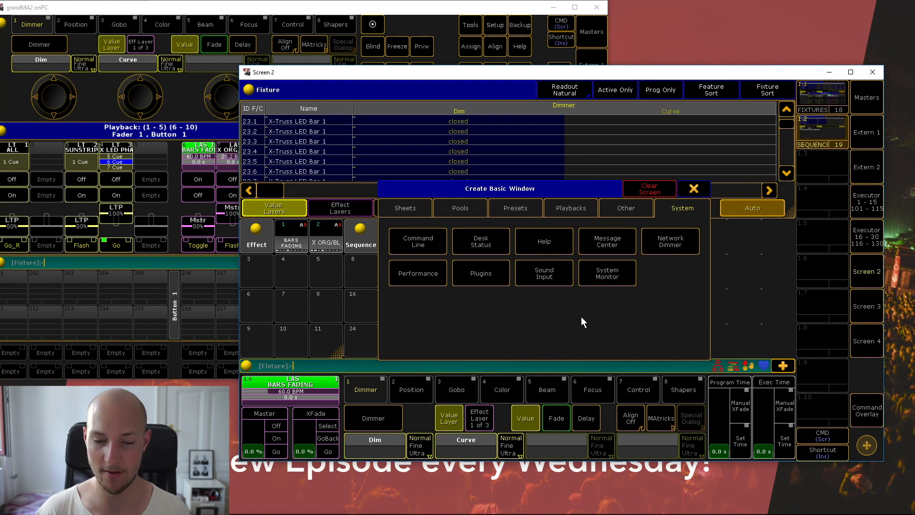
pyautogui.click(644, 210)
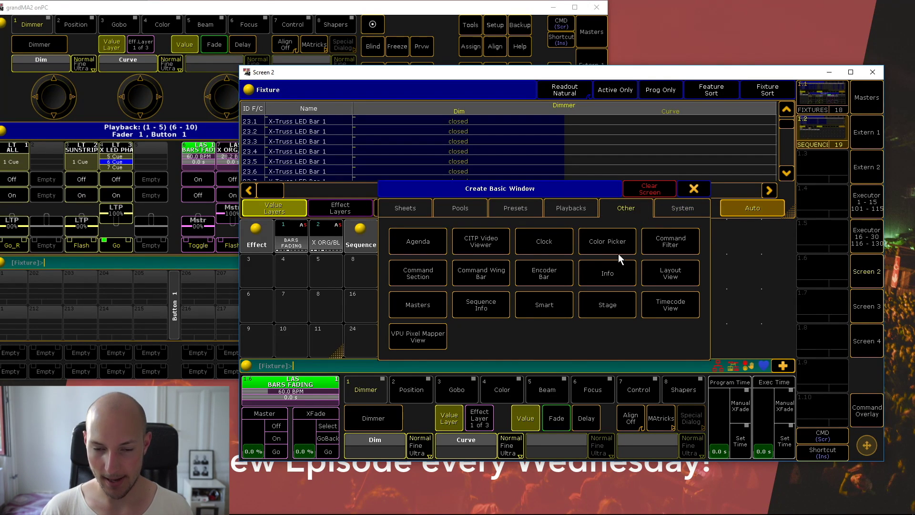
pyautogui.click(552, 242)
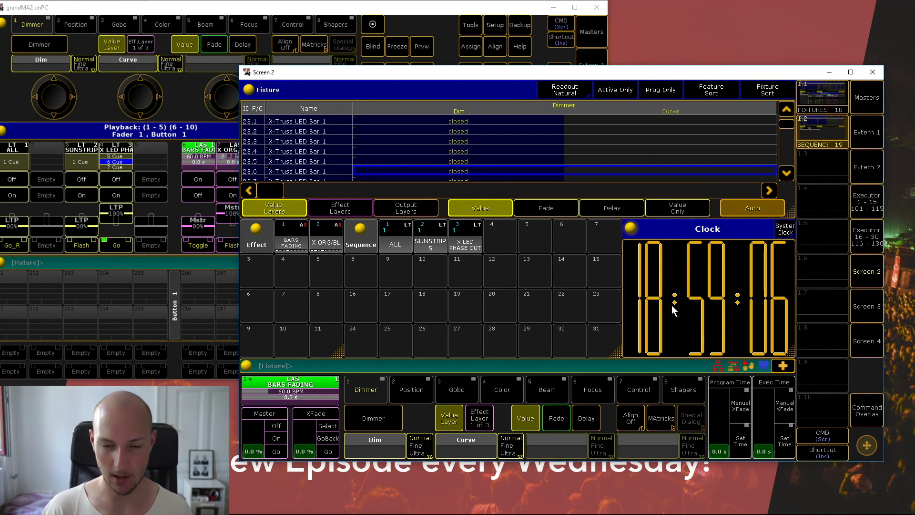
# - Set the Clock window's System Clock Style to Analog and close its options
pyautogui.click(631, 229)
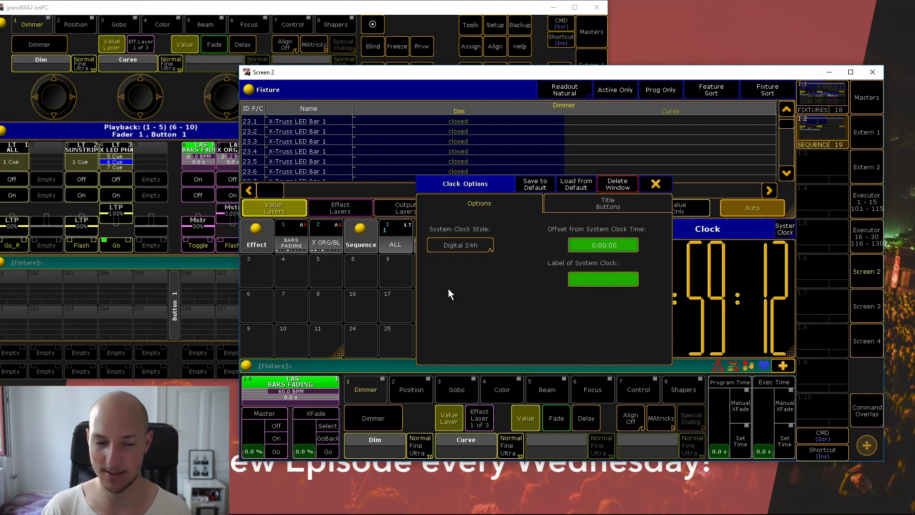
pyautogui.click(486, 246)
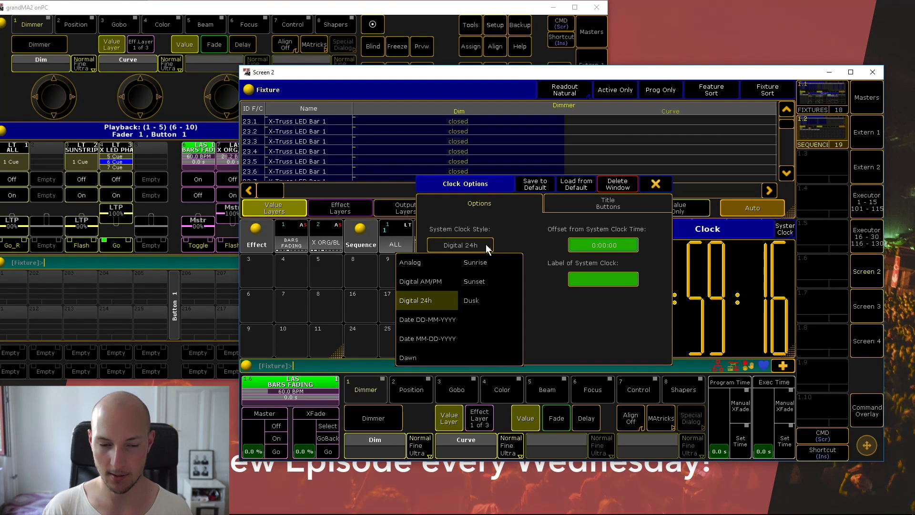
pyautogui.click(427, 263)
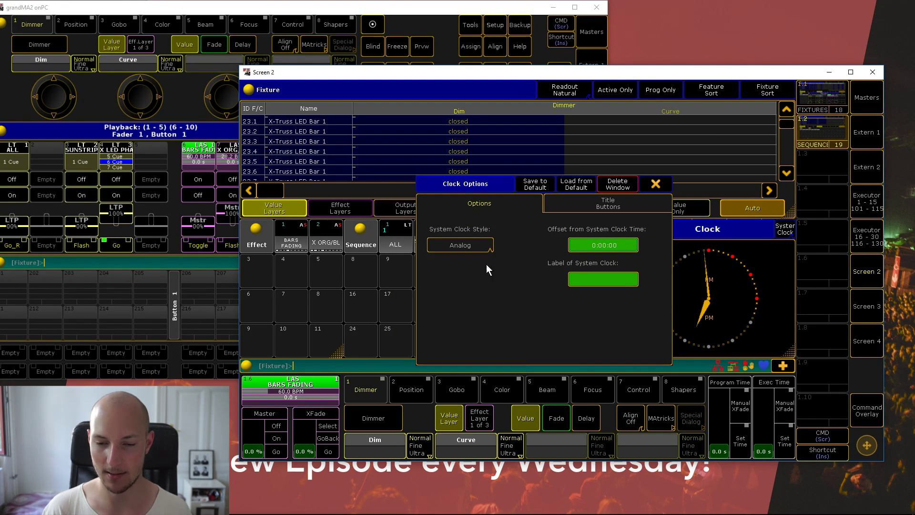
pyautogui.click(651, 185)
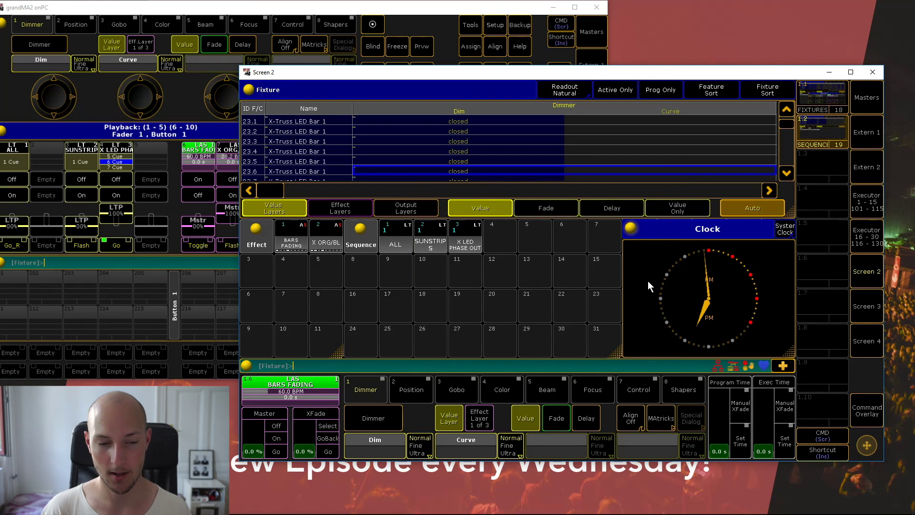
# - Delete the Sequence pool, the Effect pool and the Fixture sheet so only the Clock window is left on Screen 2
pyautogui.click(361, 228)
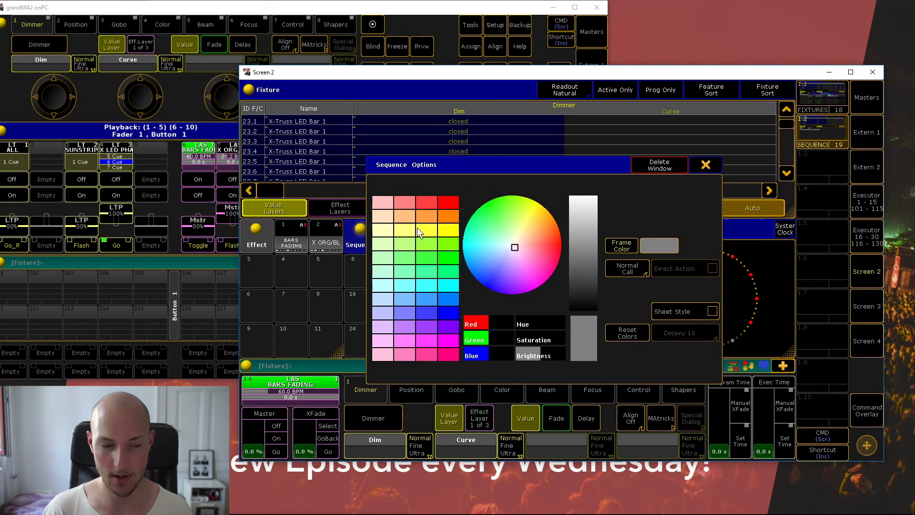
pyautogui.click(662, 164)
pyautogui.click(256, 229)
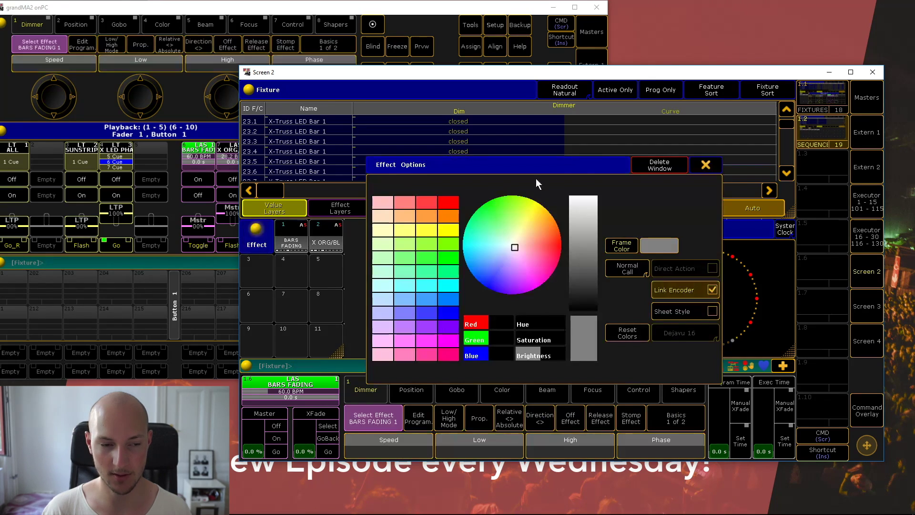
pyautogui.click(656, 167)
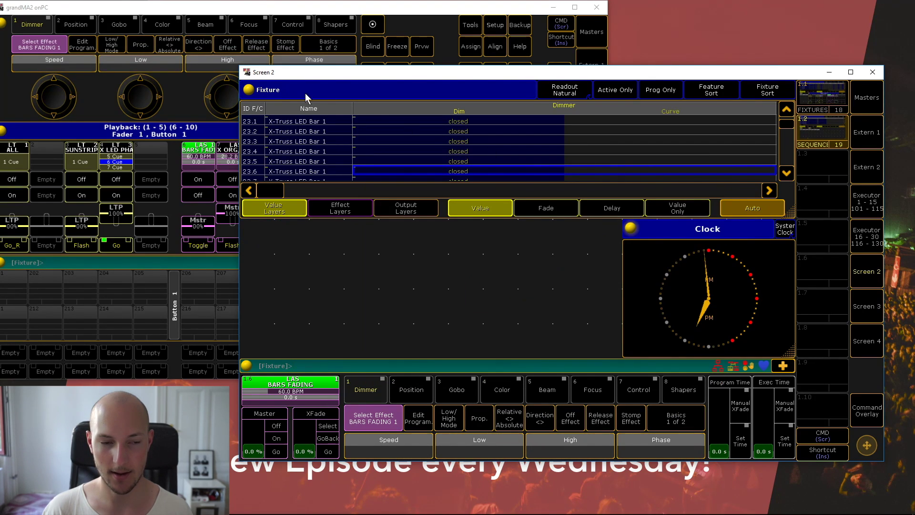
pyautogui.click(248, 90)
pyautogui.click(660, 165)
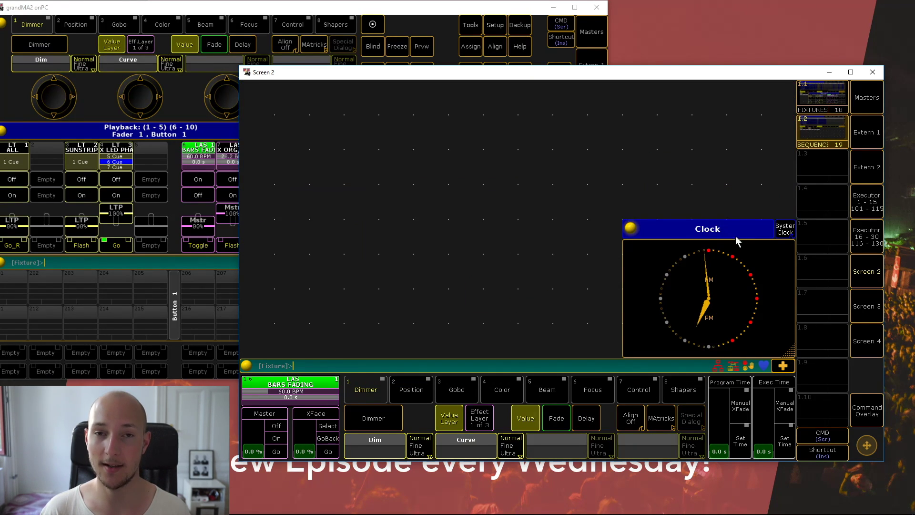
# - Move the Clock window to the upper-left corner of the Screen 2 grid and enlarge it to fill the whole window area
pyautogui.moveTo(753, 230); pyautogui.dragTo(365, 90)
pyautogui.click(408, 213)
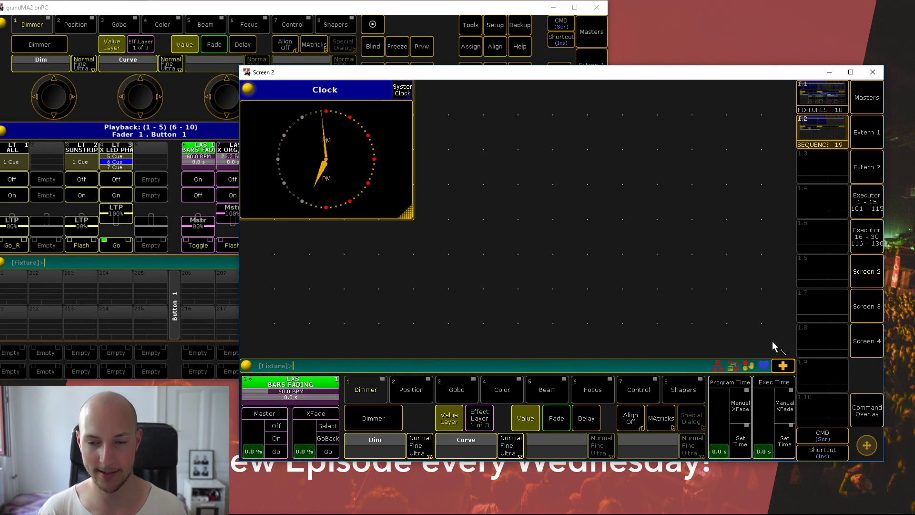
pyautogui.click(785, 350)
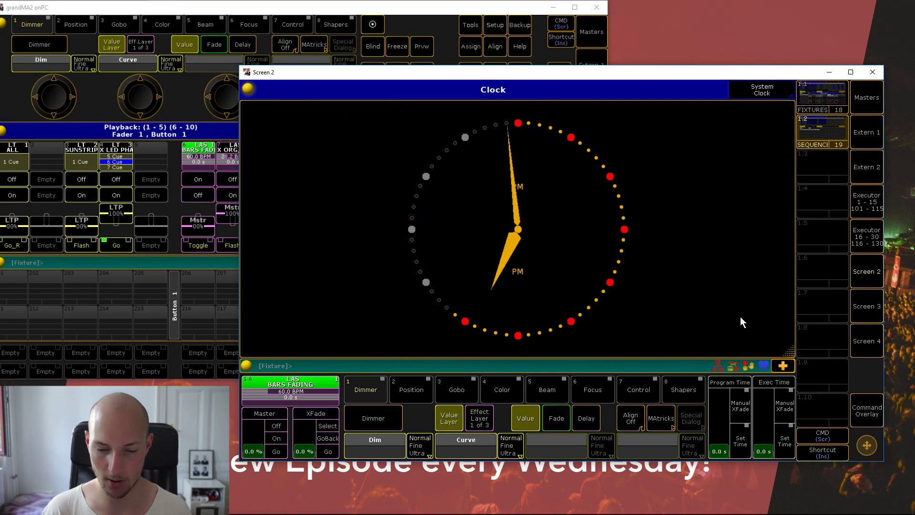
# - Store the full-screen clock layout as a view named CLOCK on view button 1.10 and close the Command Overlay
pyautogui.click(851, 409)
pyautogui.moveTo(716, 151); pyautogui.dragTo(574, 140)
pyautogui.click(463, 432)
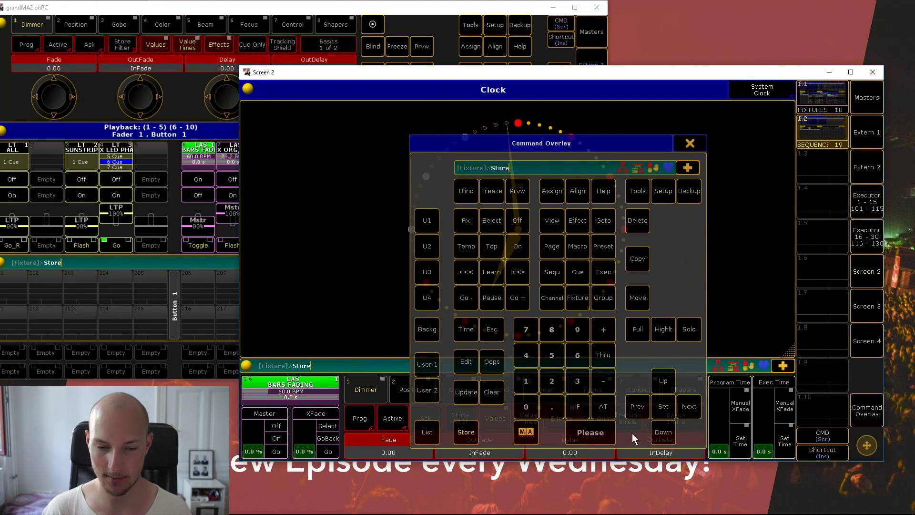
pyautogui.click(820, 409)
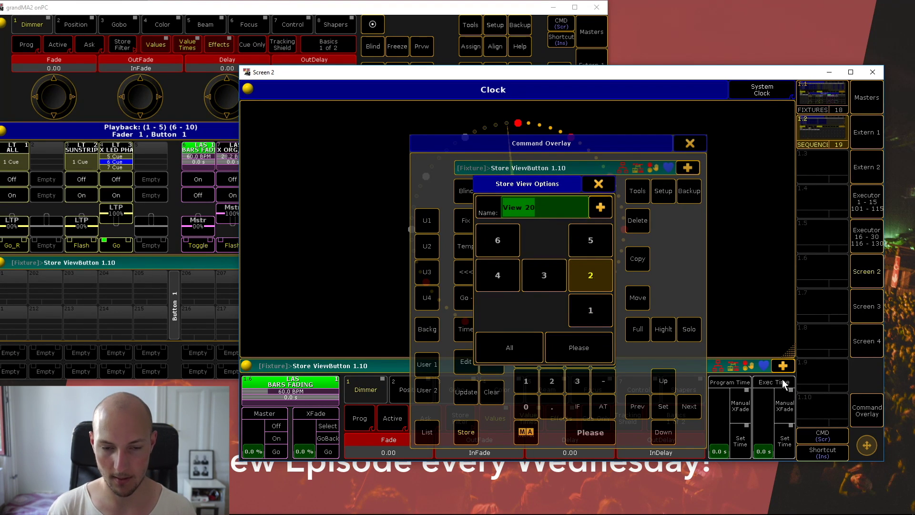
pyautogui.write('CLOCK')
pyautogui.press('Return')
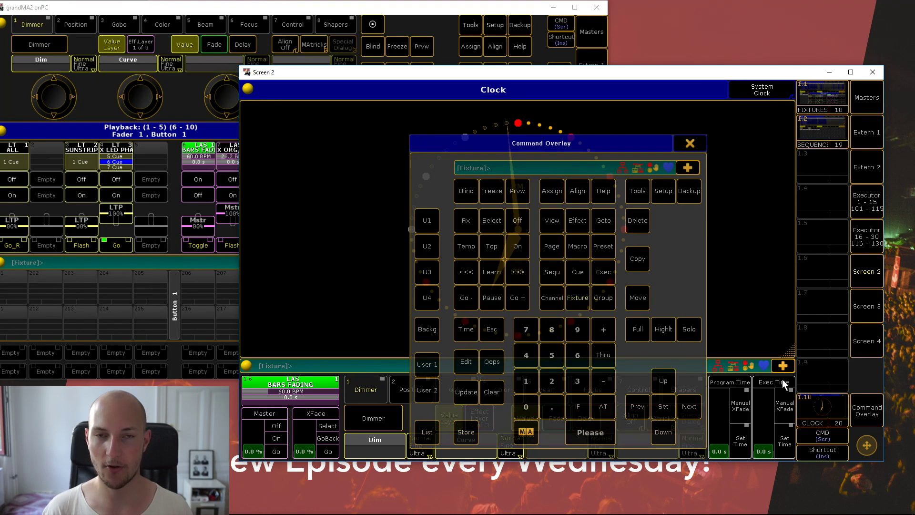
pyautogui.click(689, 143)
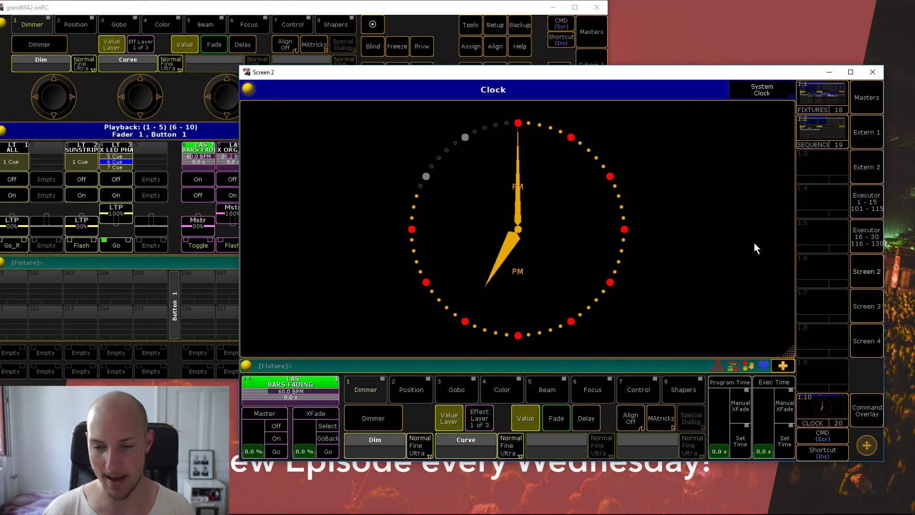
# - Bring up the Command Overlay clear of the view buttons and delete the sequence view stored on view button 1.2
pyautogui.click(869, 409)
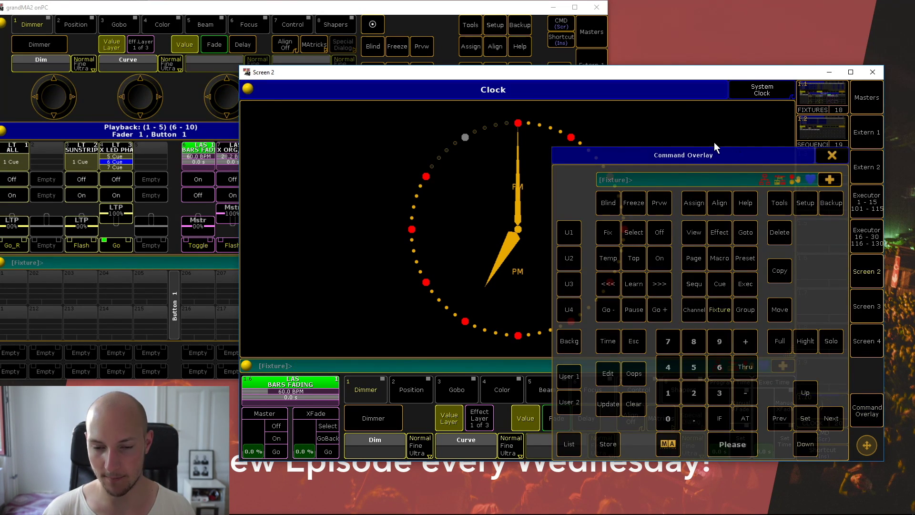
pyautogui.moveTo(730, 157); pyautogui.dragTo(634, 134)
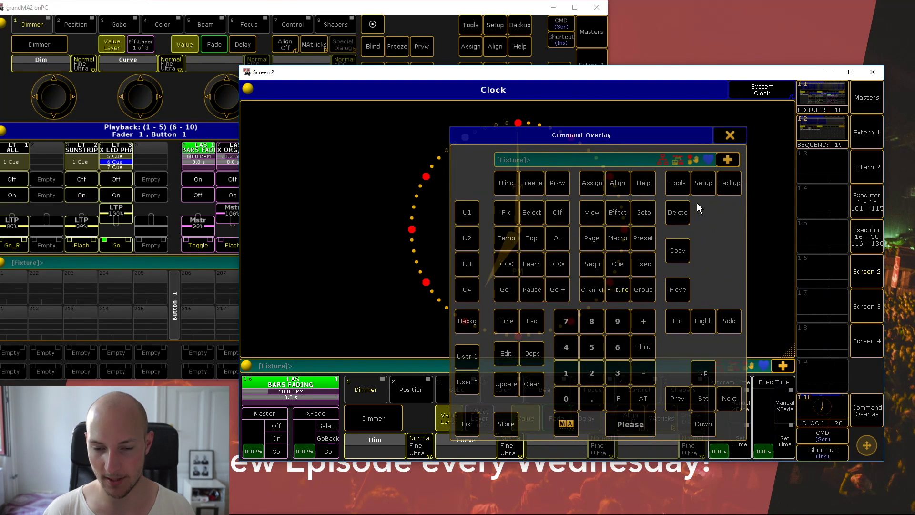
pyautogui.click(681, 215)
pyautogui.click(813, 135)
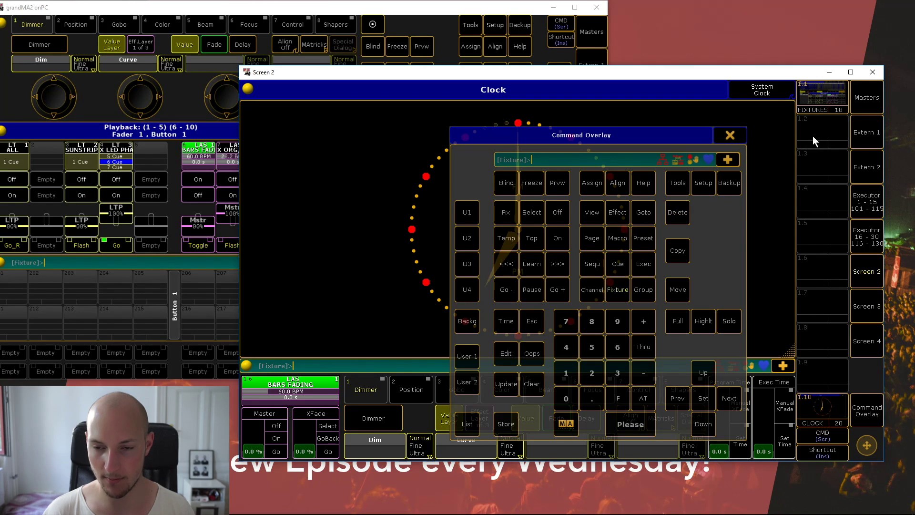
# - Move the FIXTURES view from view button 1.1 to view button 1.2
pyautogui.click(680, 287)
pyautogui.click(817, 91)
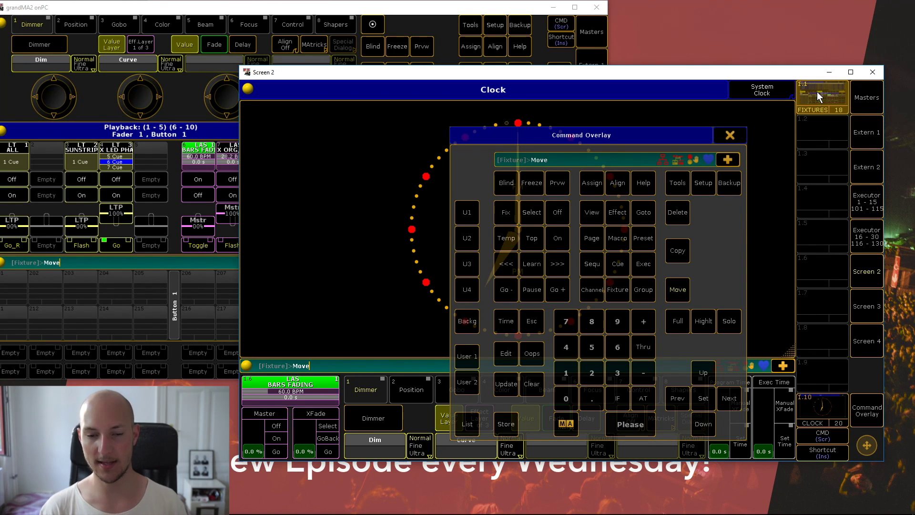
pyautogui.click(817, 128)
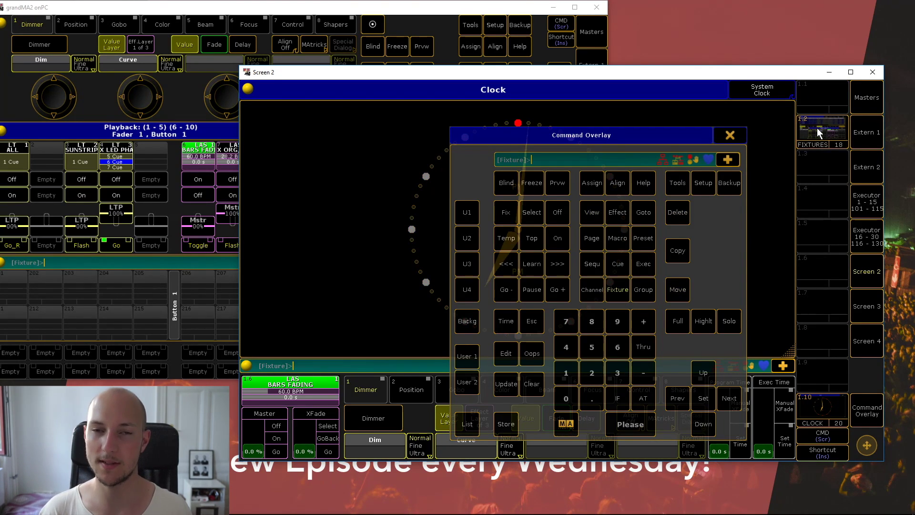